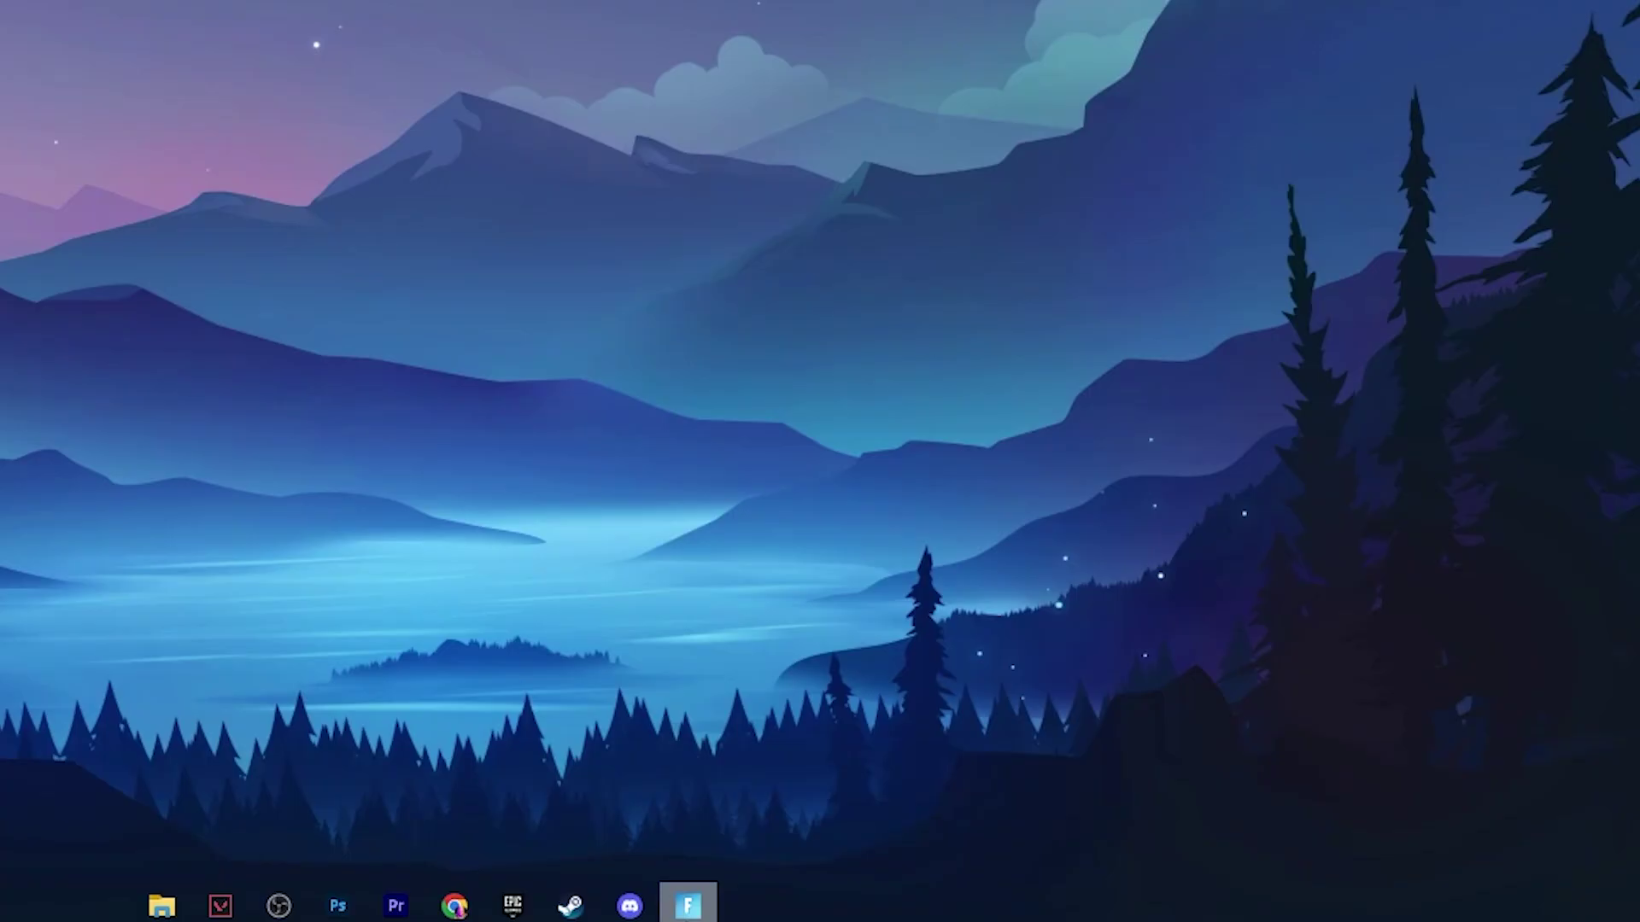
- Open Task Manager and show the detailed list of running processes
right_click(948, 907)
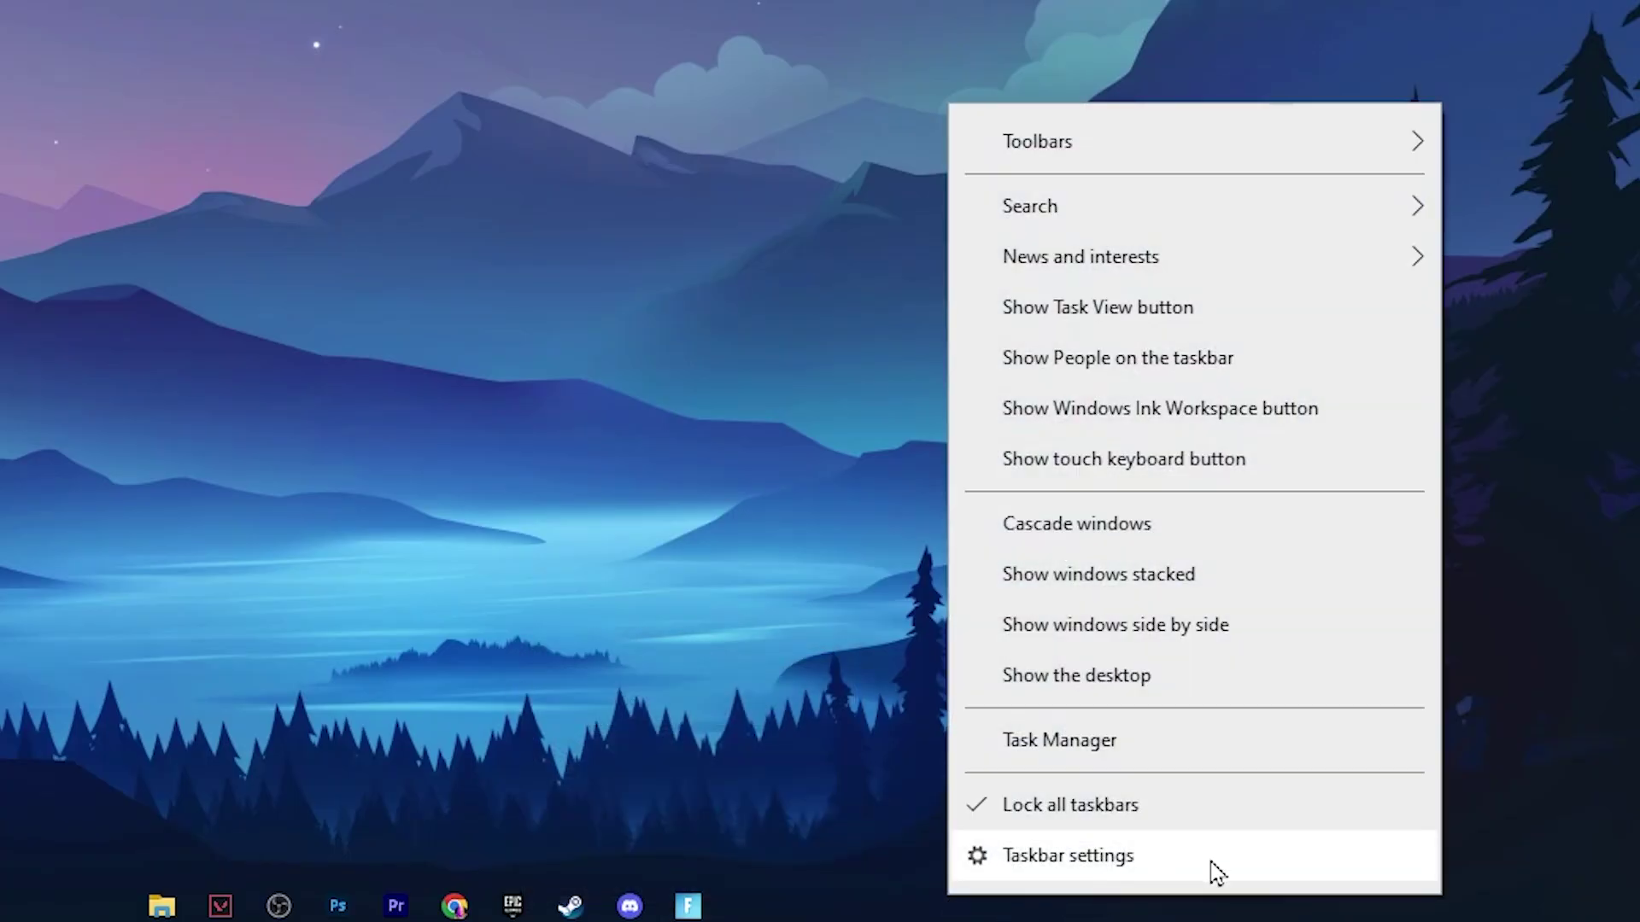
click(1043, 740)
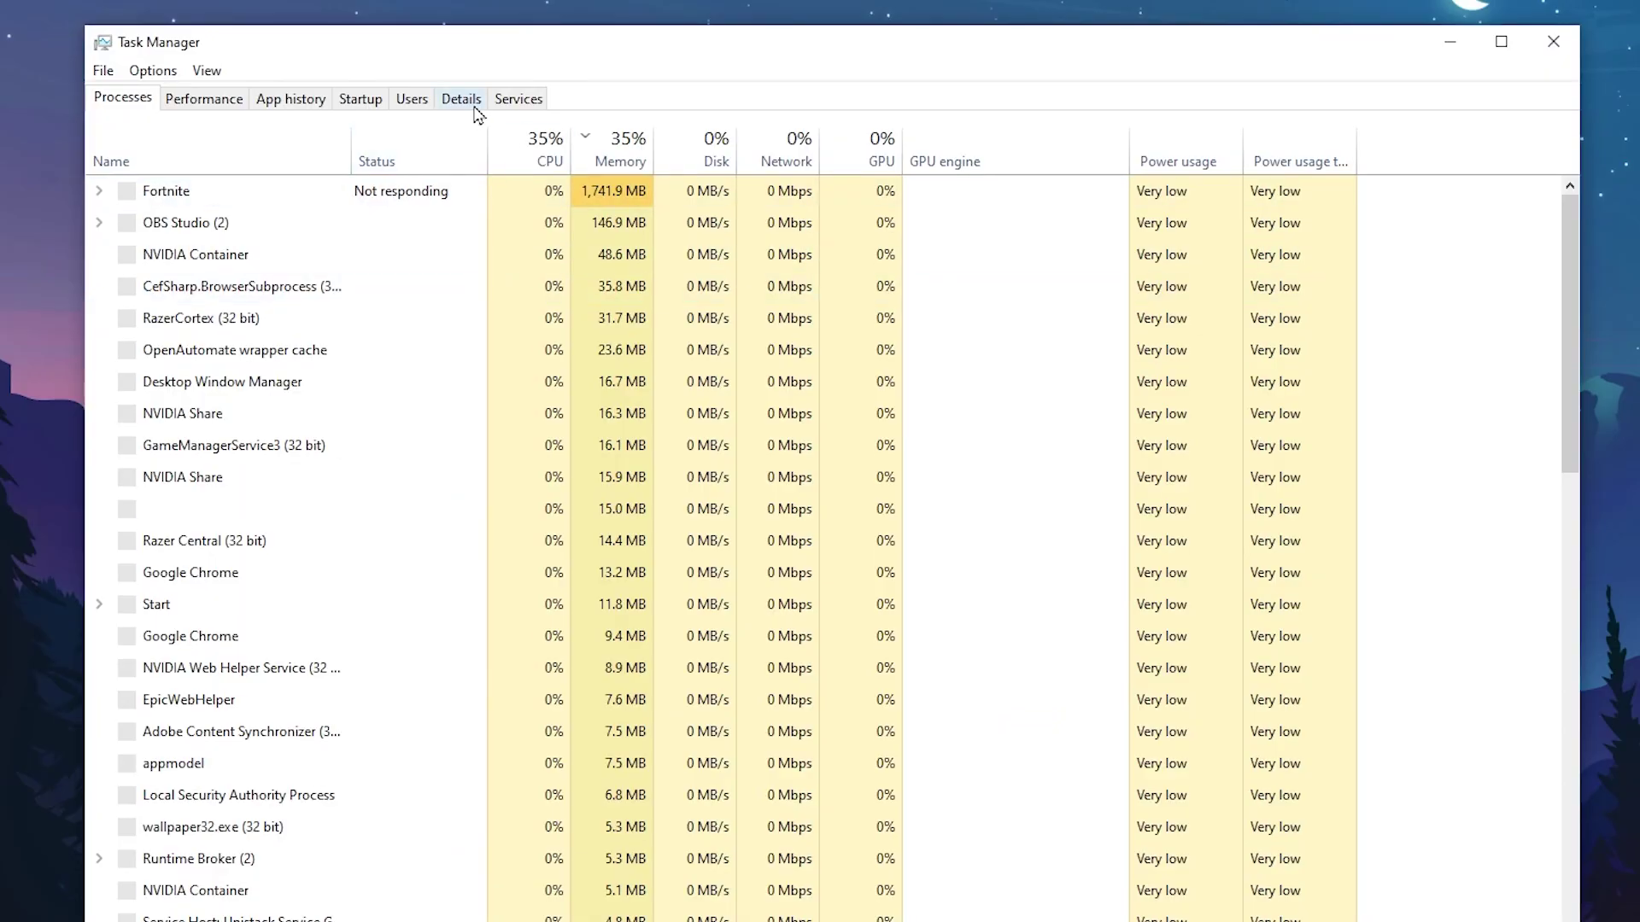
click(472, 104)
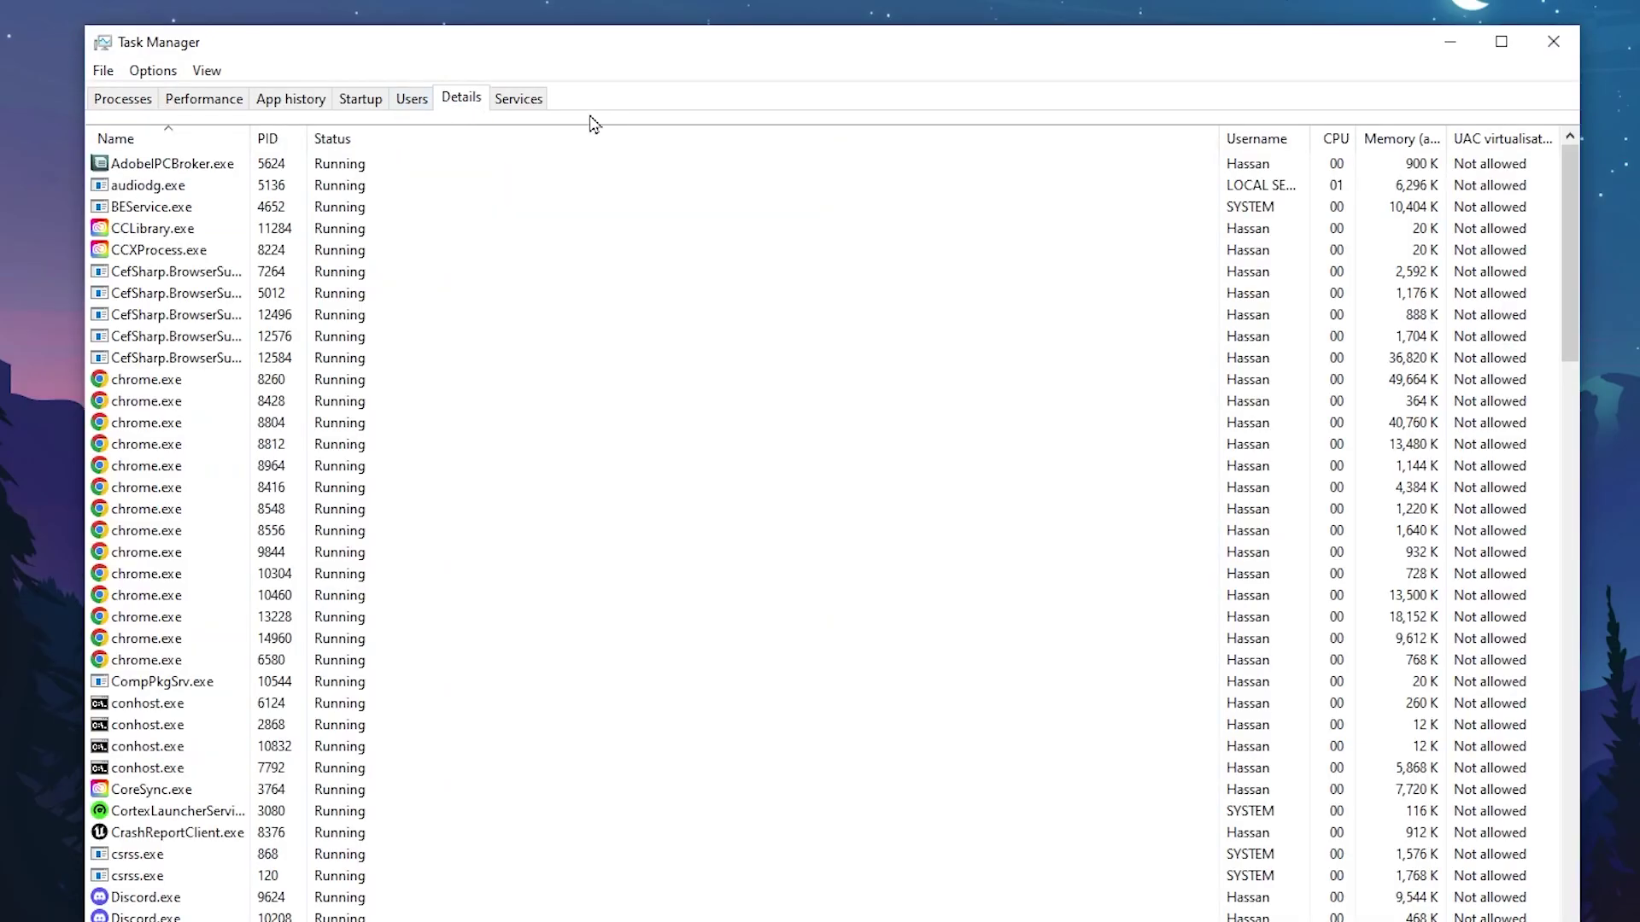
- Exclude CPU 0 from the processor affinity of the FortniteClient-Win64-Shipping.exe process that is not responding
scroll(393, 538, down, 3)
scroll(342, 436, up, 3)
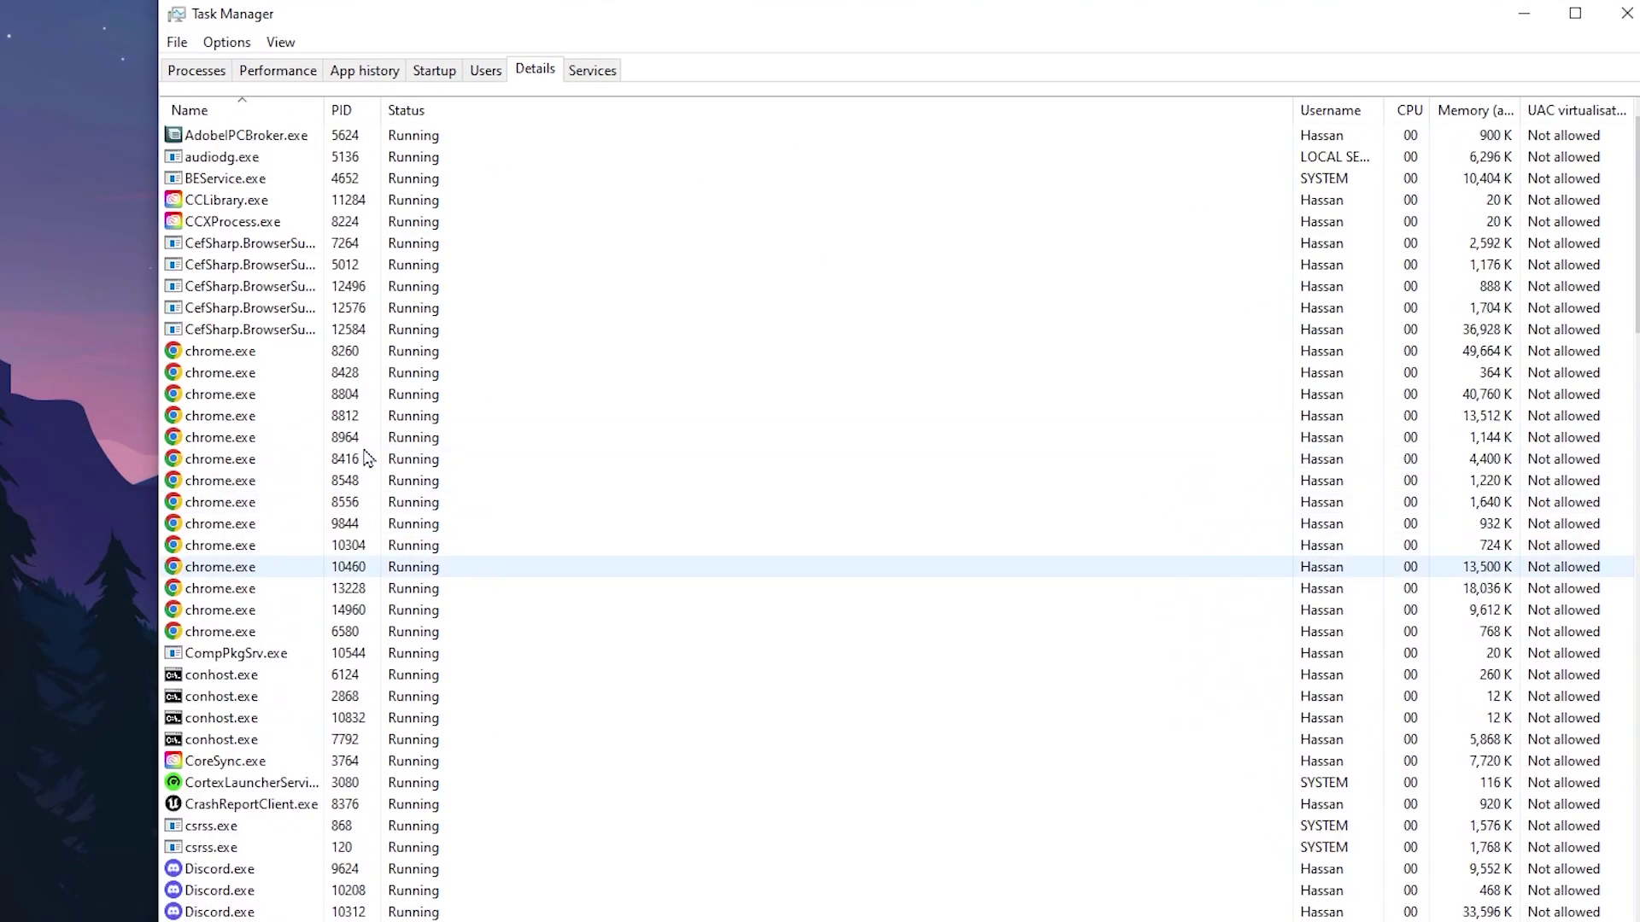
scroll(303, 339, down, 2)
scroll(369, 337, down, 8)
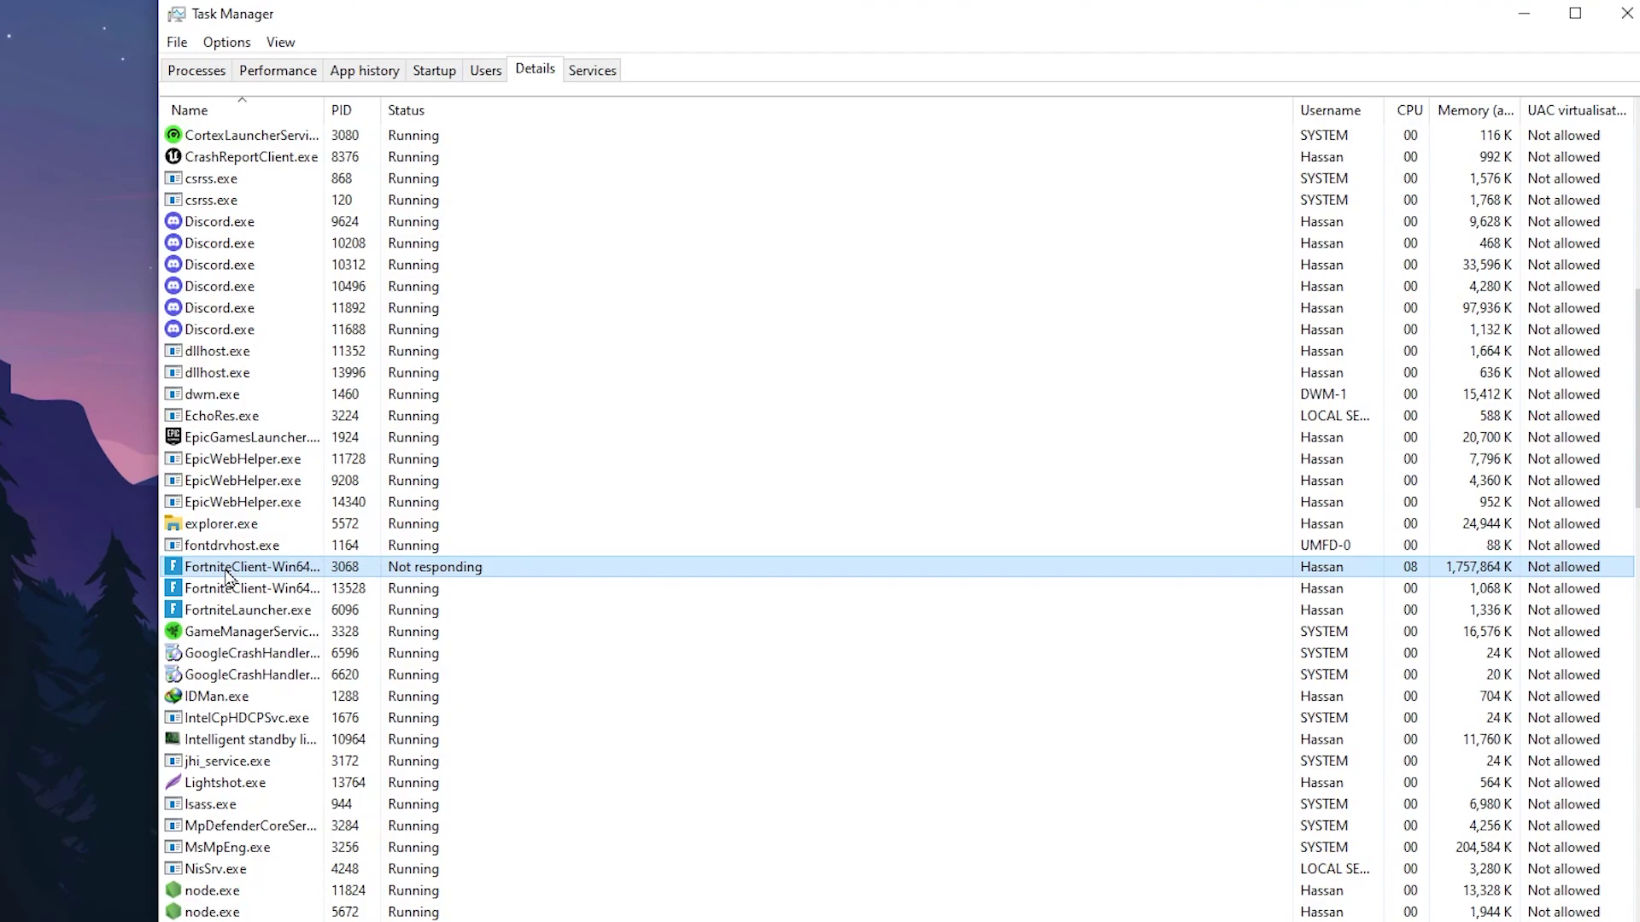
right_click(264, 576)
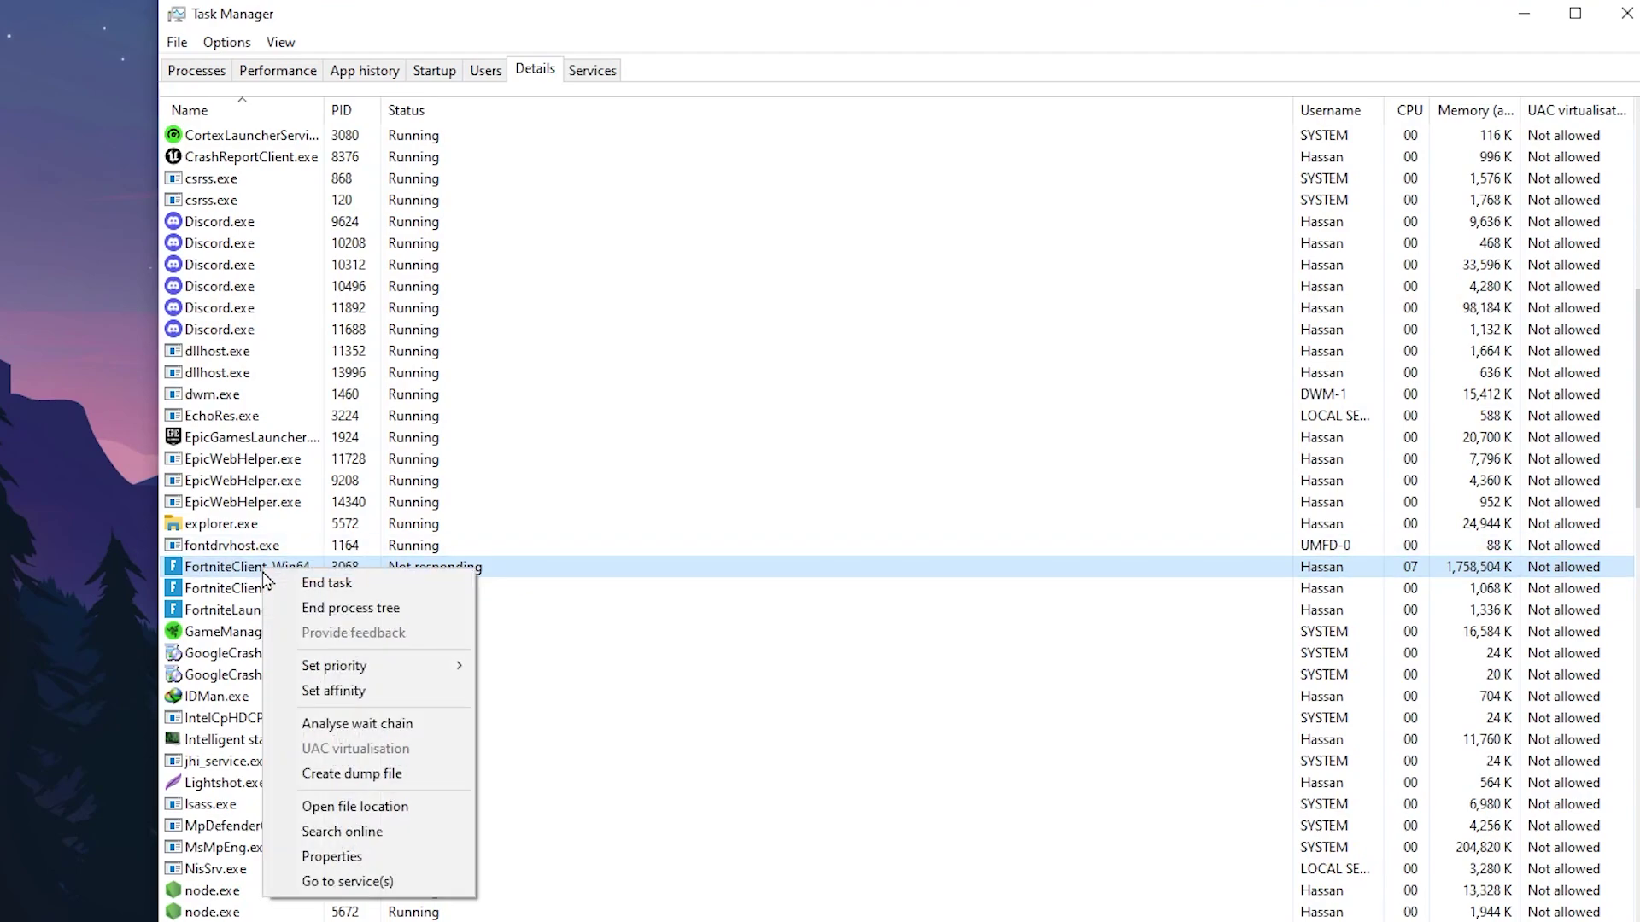
click(334, 691)
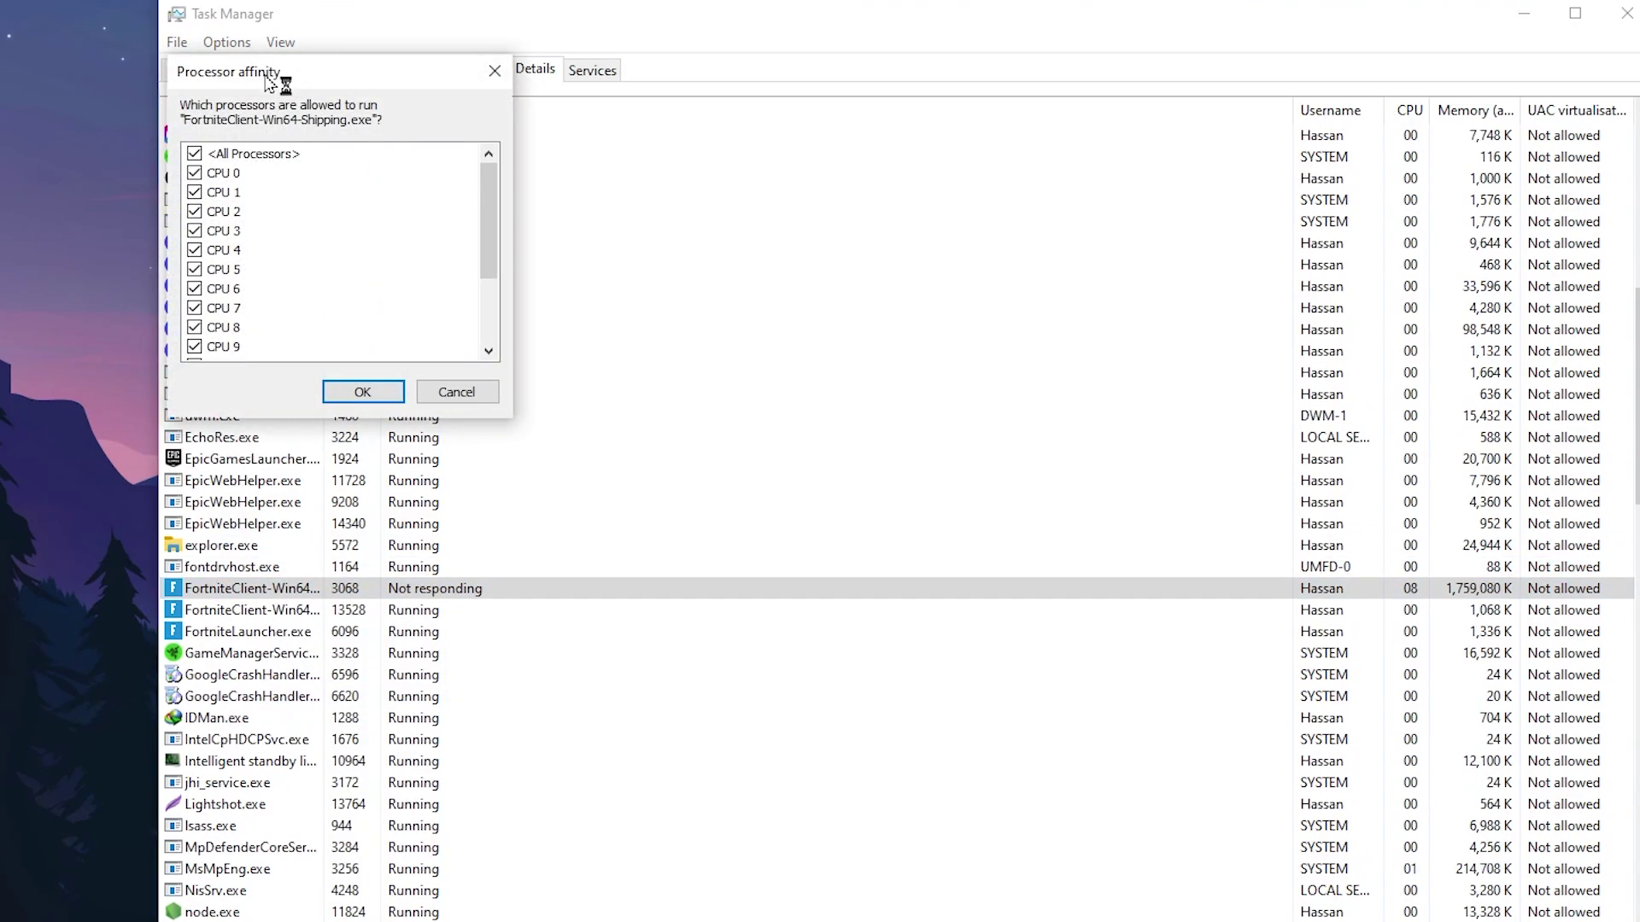
drag(330, 74, 620, 284)
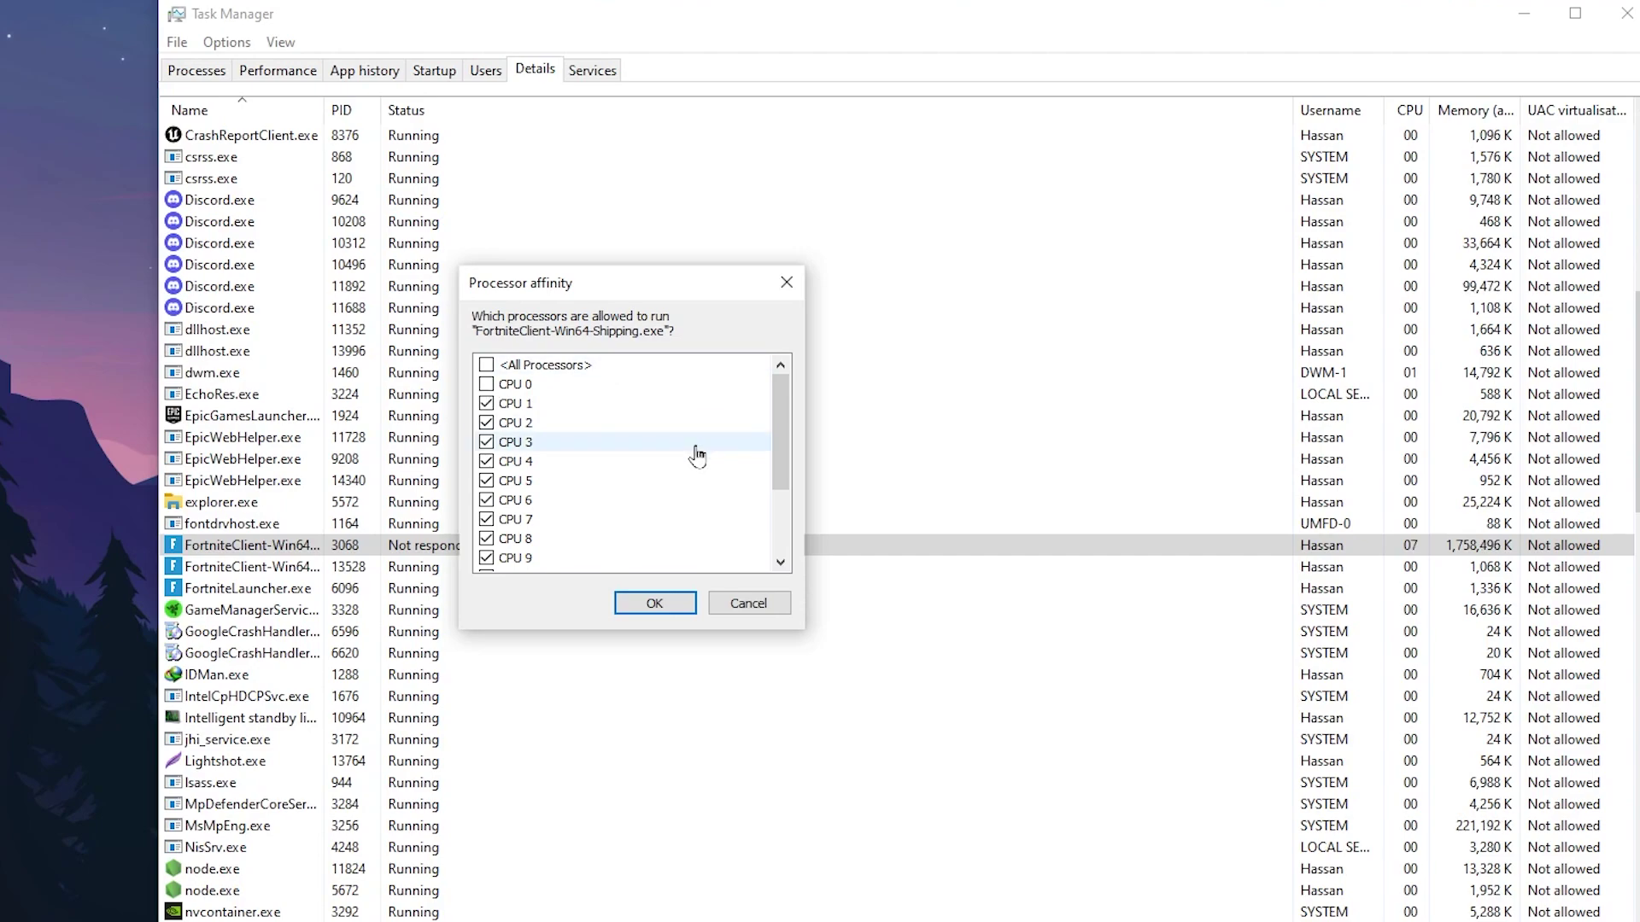
click(652, 602)
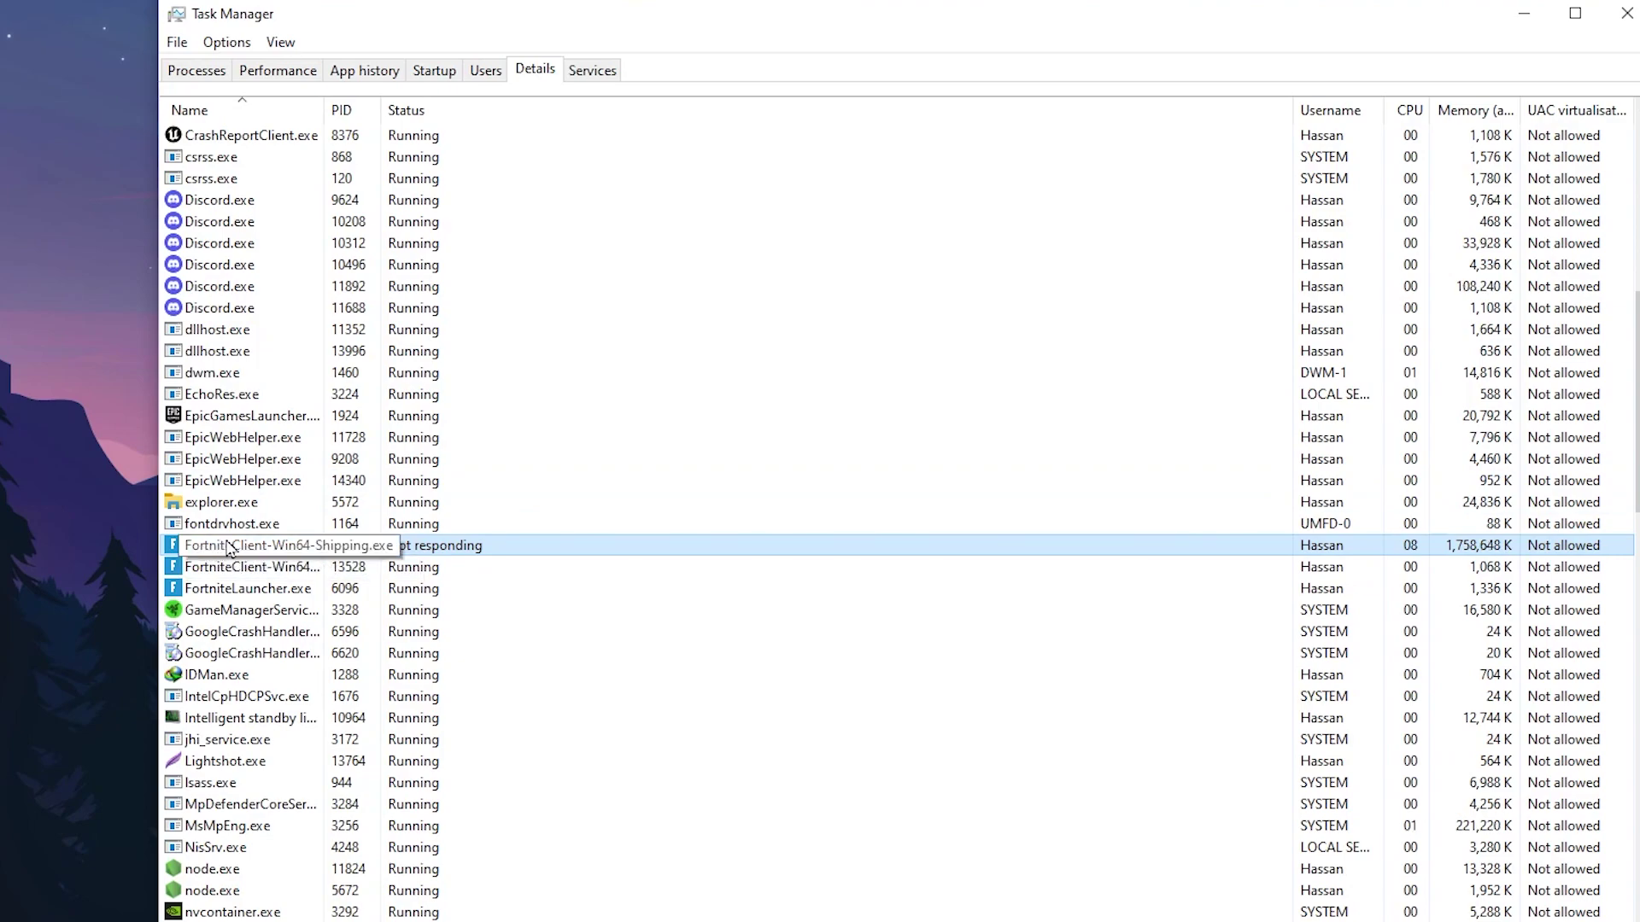
- Set the priority of FortniteClient-Win64-Shipping.exe to High and close Task Manager
right_click(229, 548)
mouse_move(321, 636)
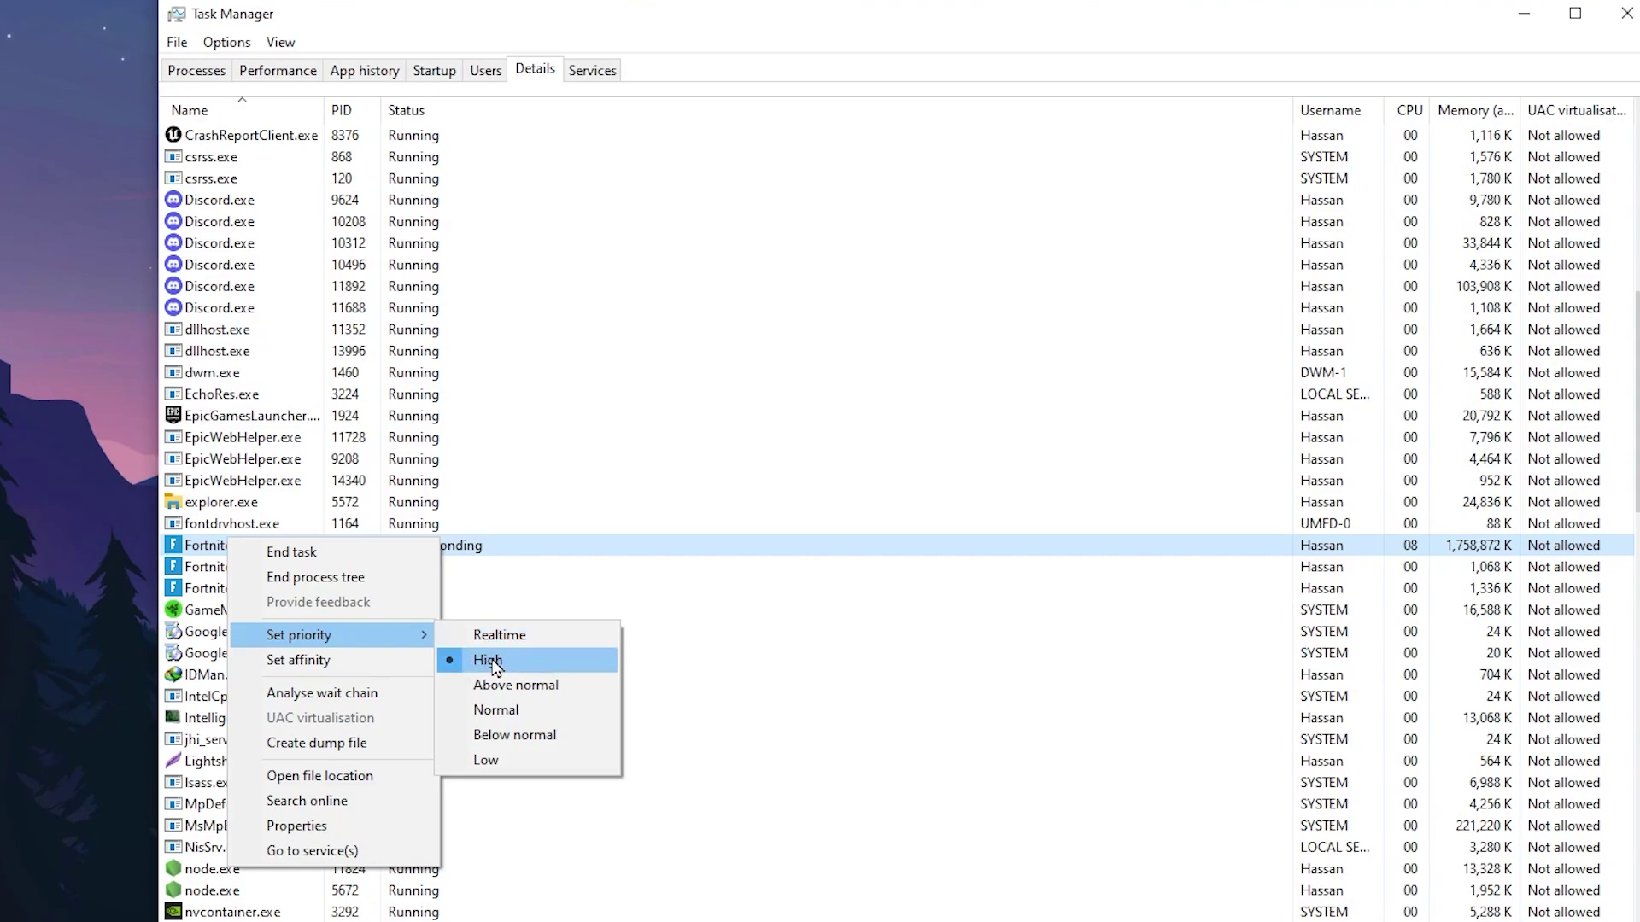
click(1627, 13)
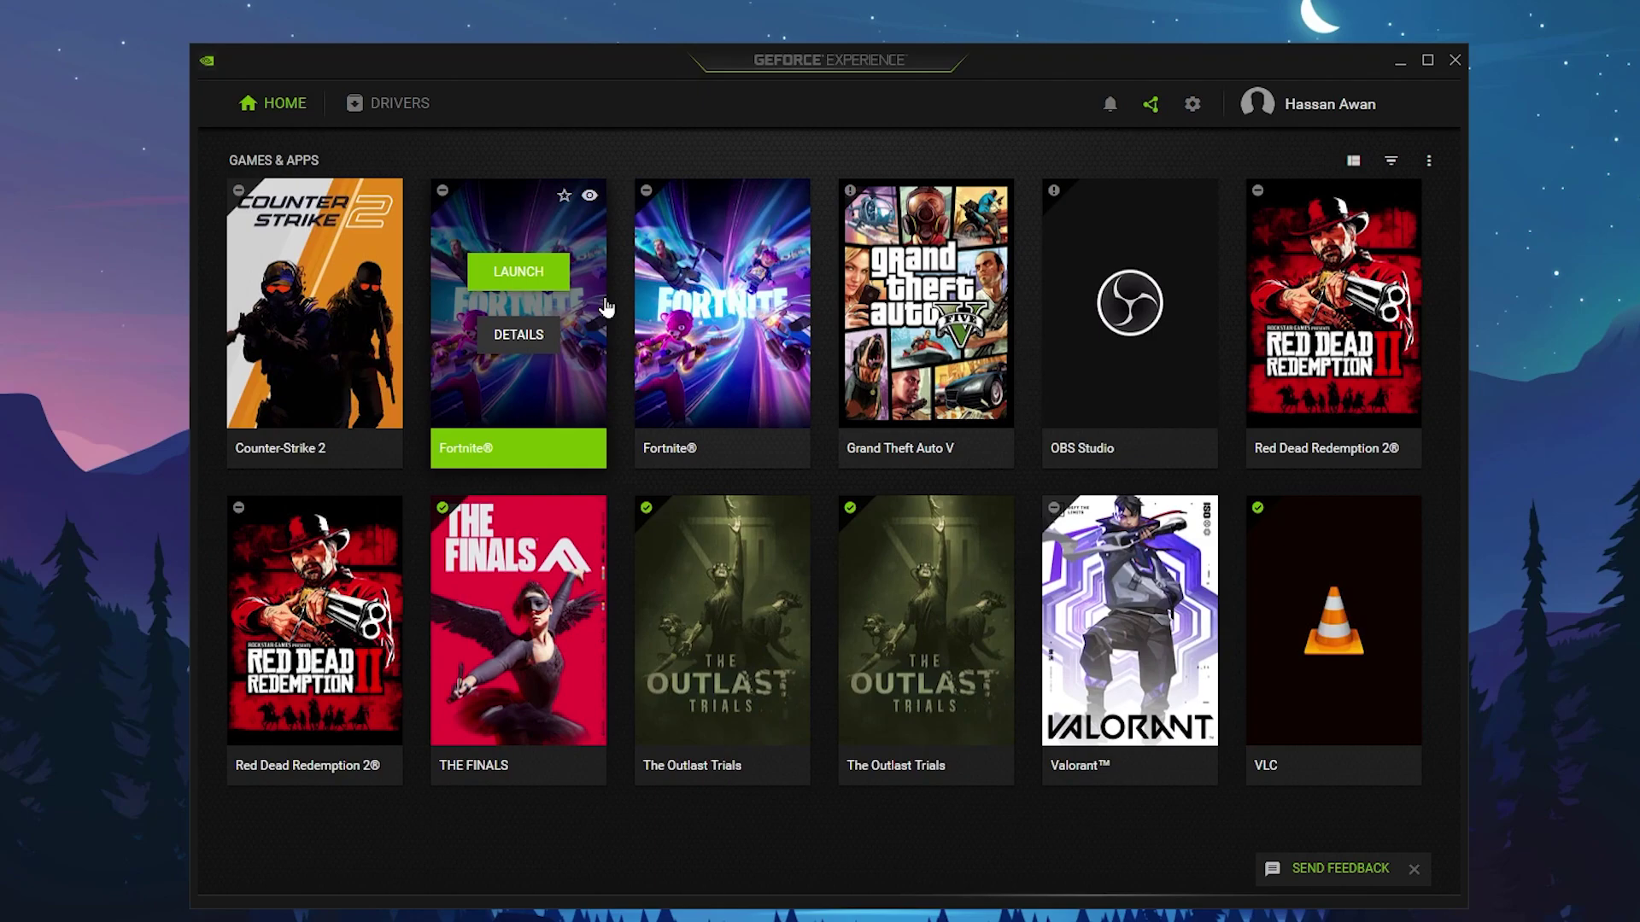
- In GeForce Experience, start downloading Game Ready Driver 546.33 and go through the general settings
click(400, 106)
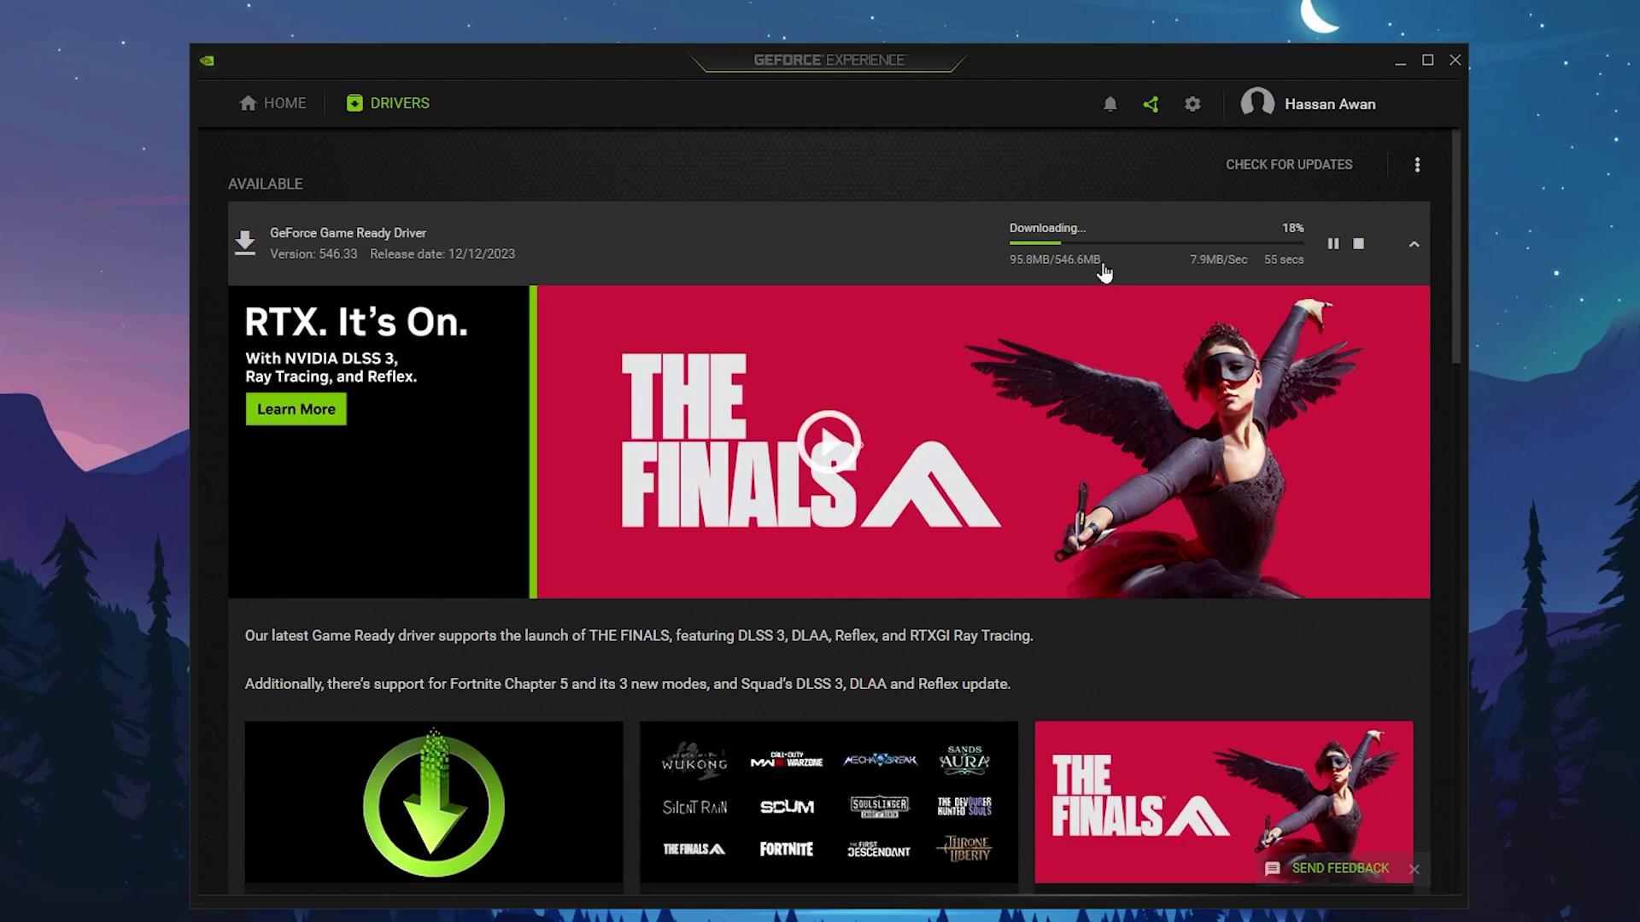
click(1193, 109)
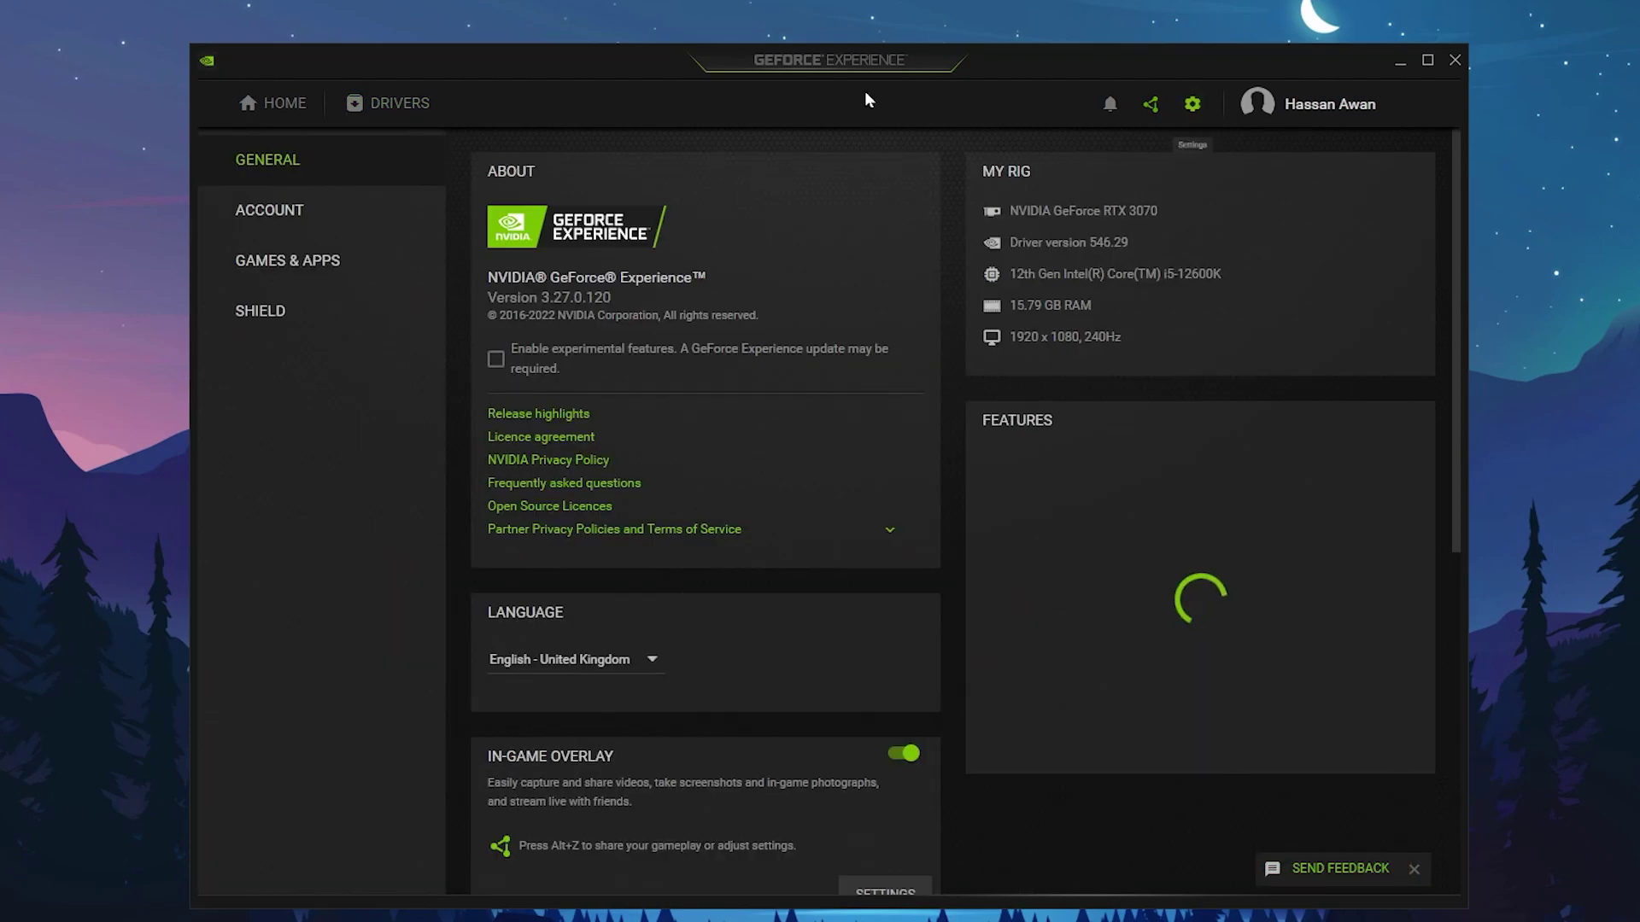
scroll(758, 282, down, 5)
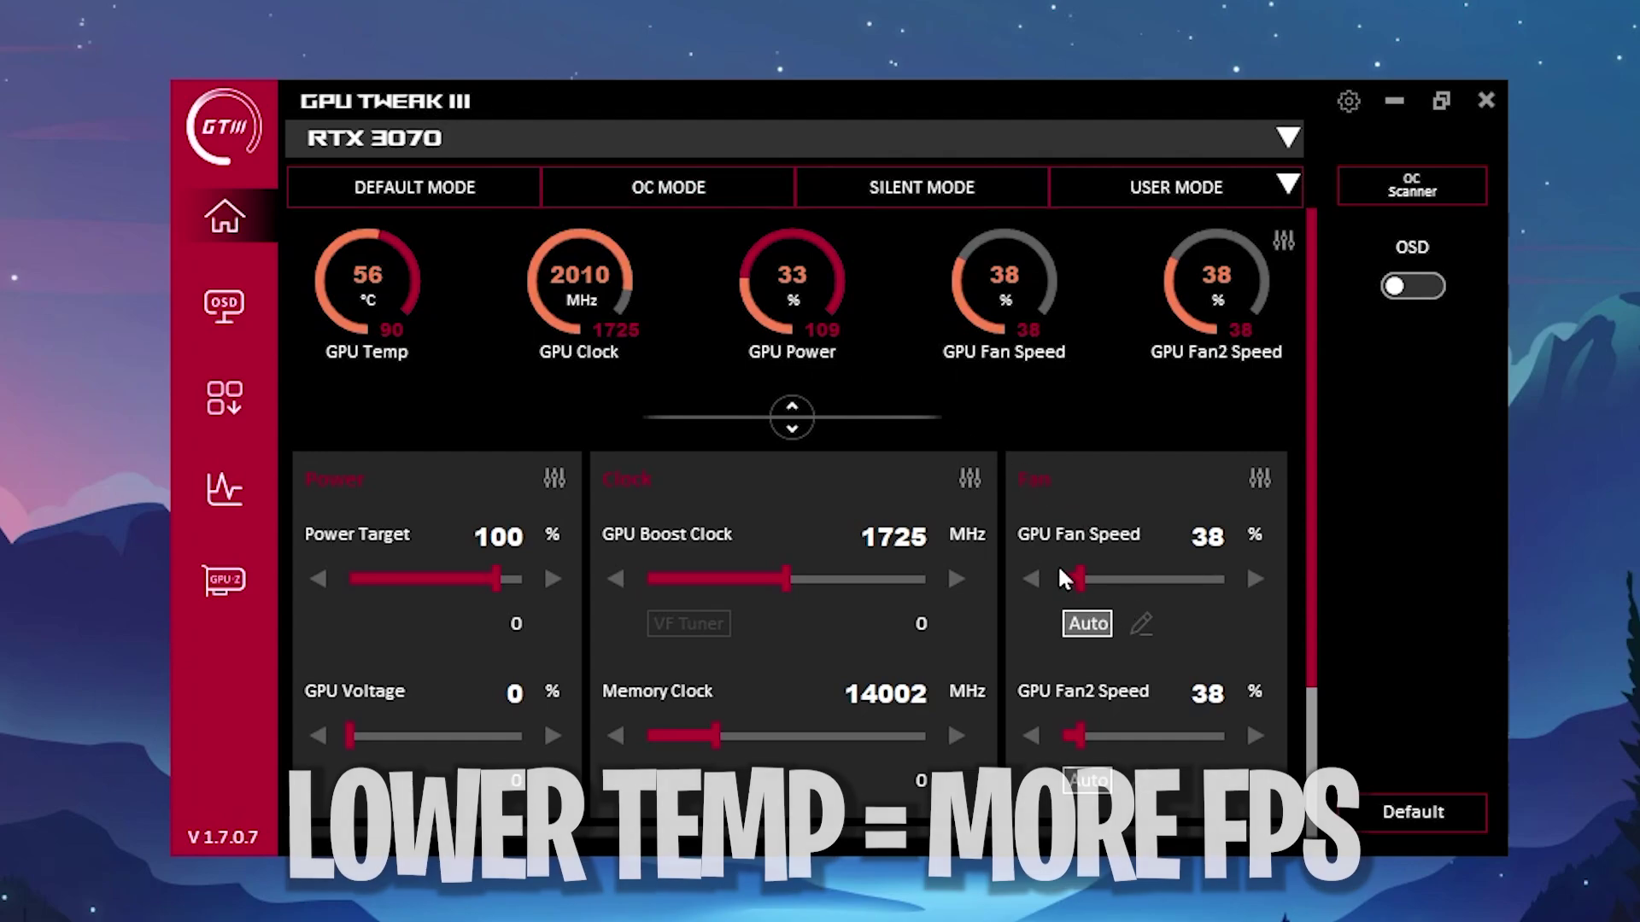
- Switch to GPU Tweak III, set the GPU Fan Speed to 42 %, and minimise the window
drag(1091, 574, 1081, 579)
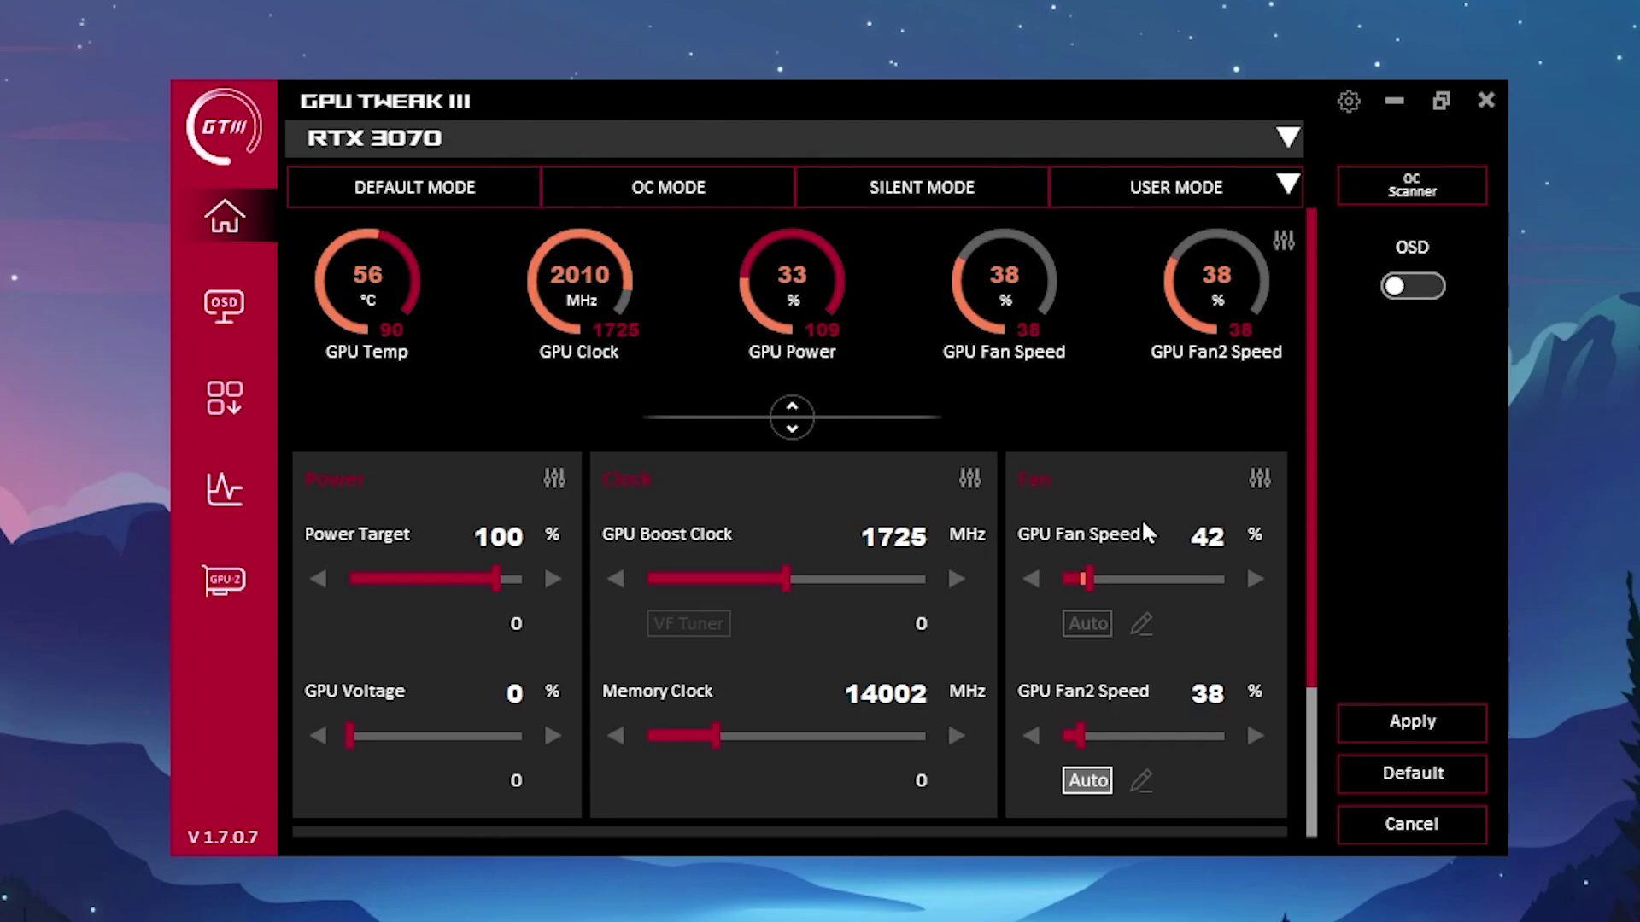
click(1393, 104)
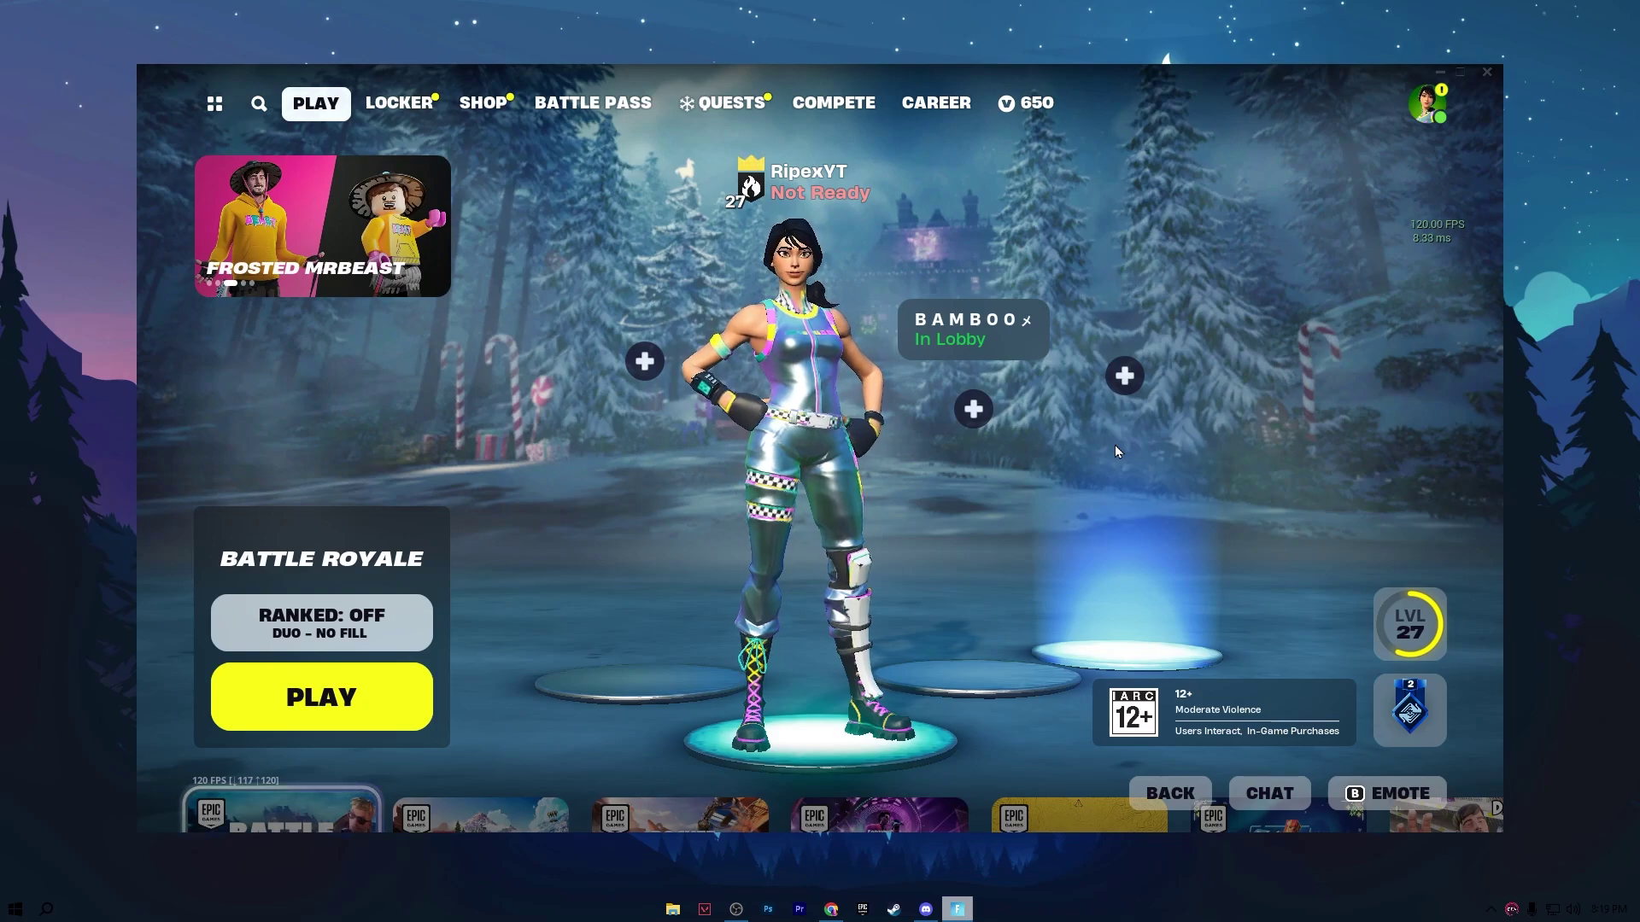
- In Fortnite's video settings, set the window mode to Fullscreen at 1920 x 1080 and check the rendering and graphics quality options
click(1421, 117)
click(1074, 798)
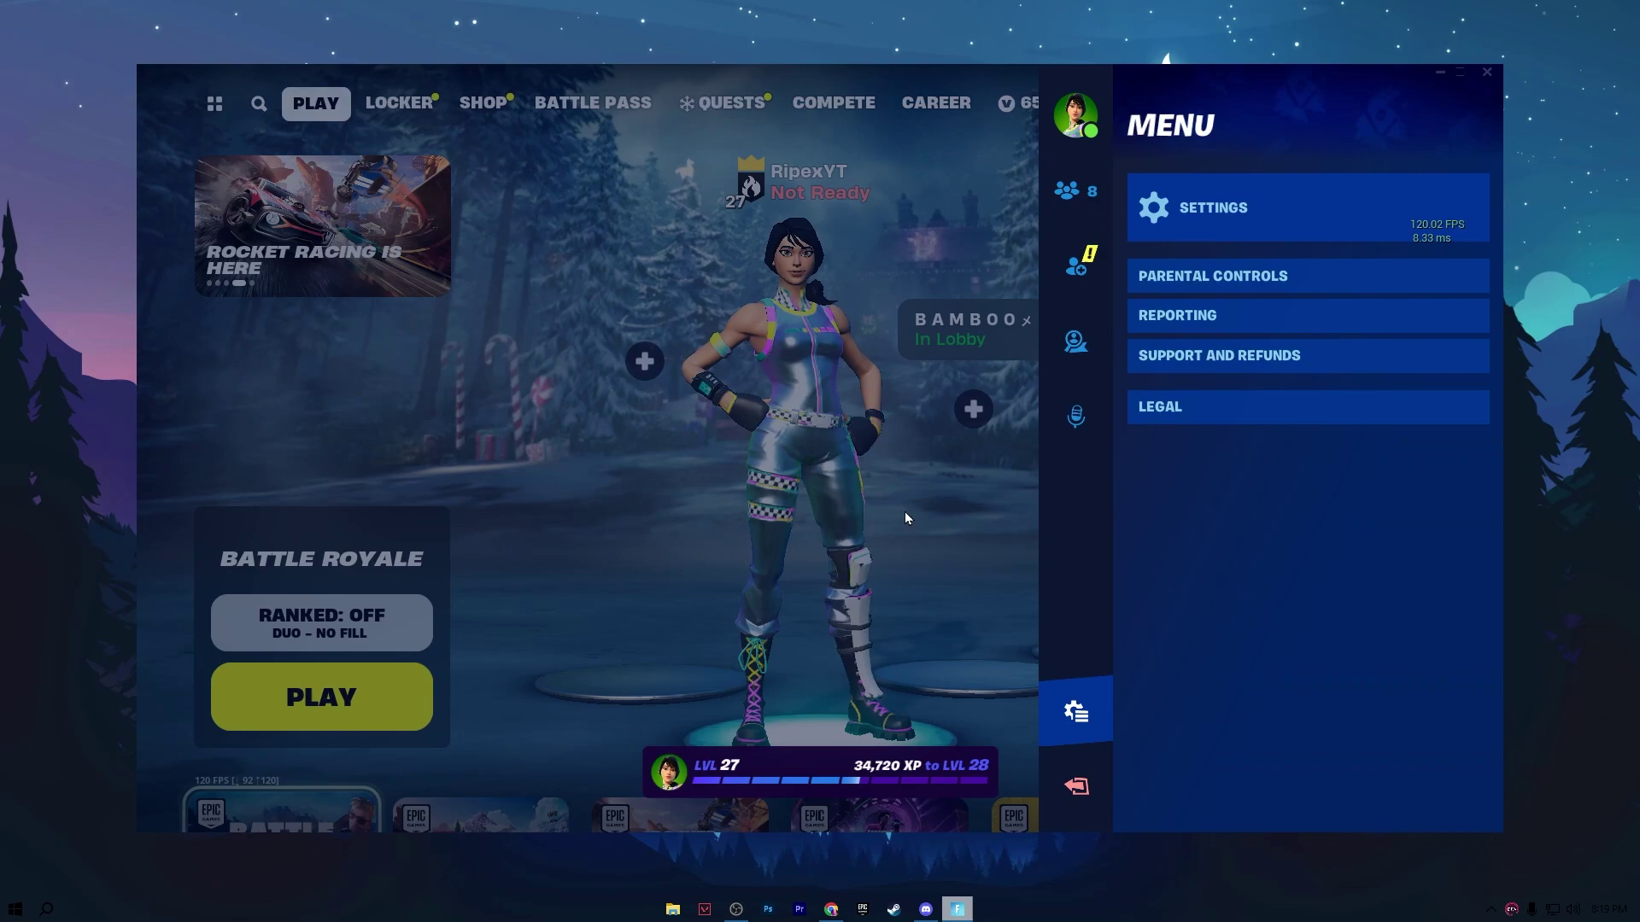
click(1203, 214)
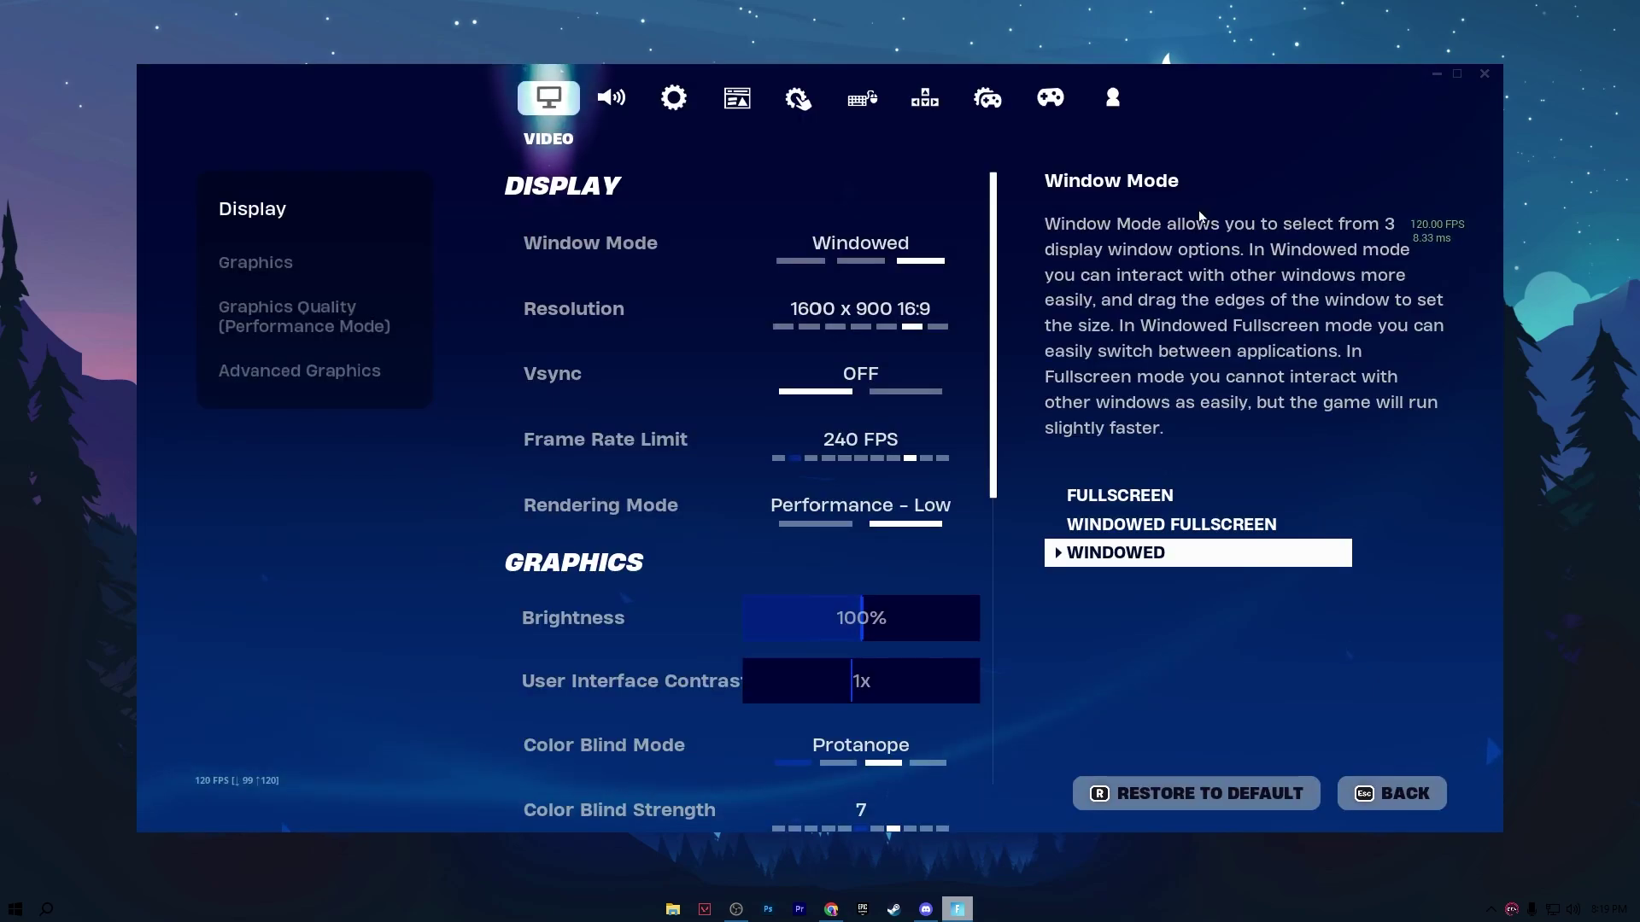
click(1119, 495)
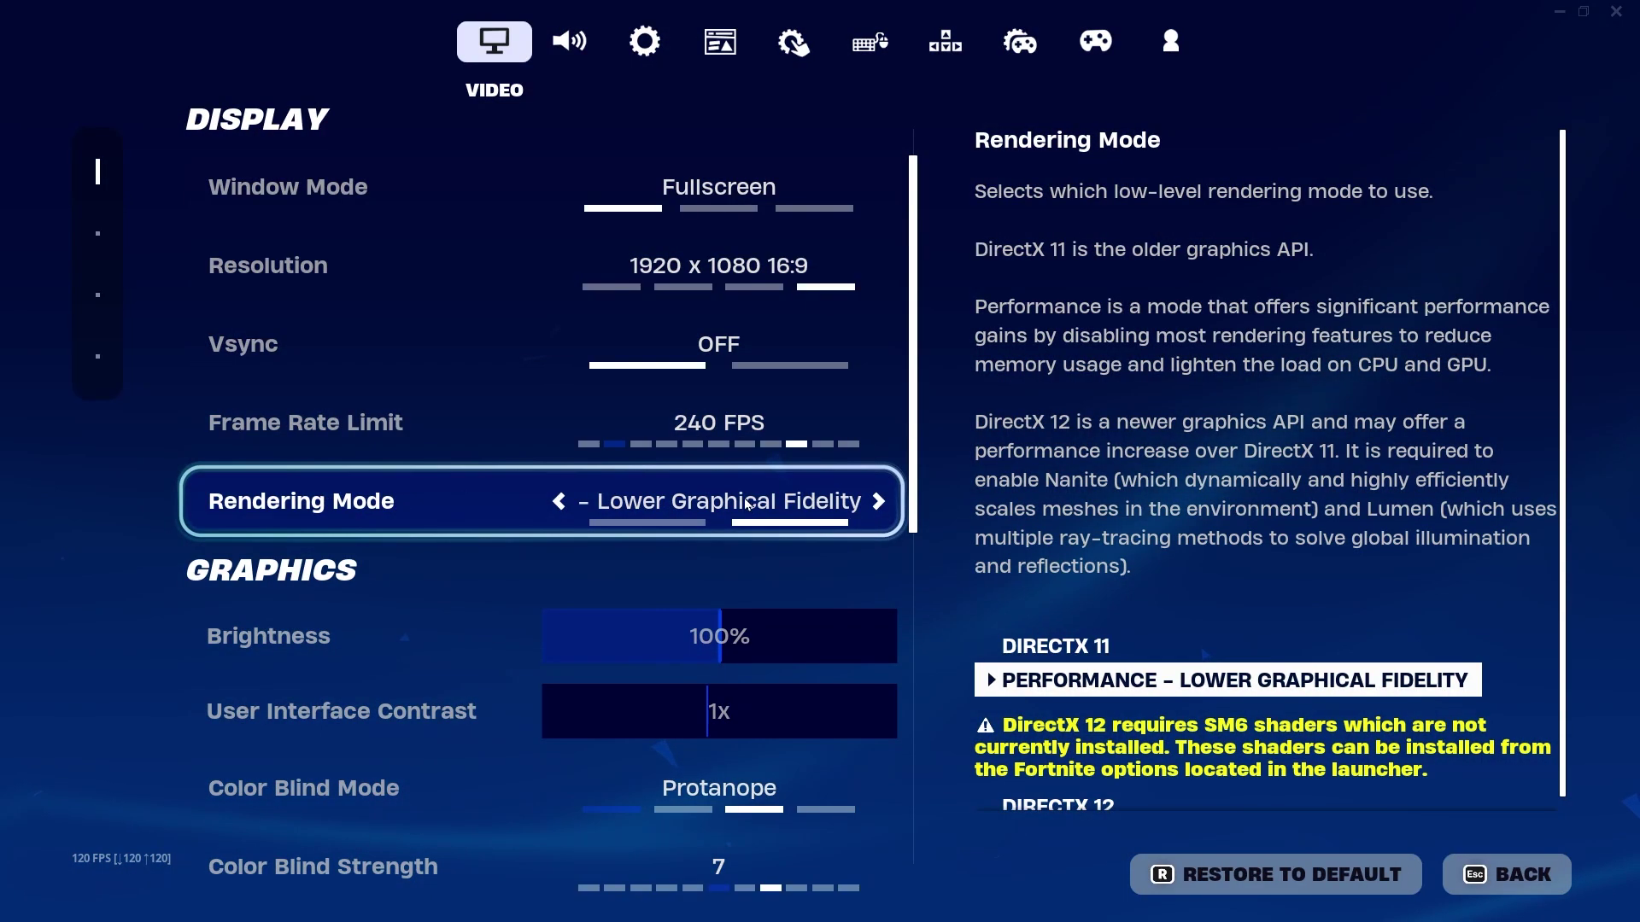
scroll(746, 504, down, 7)
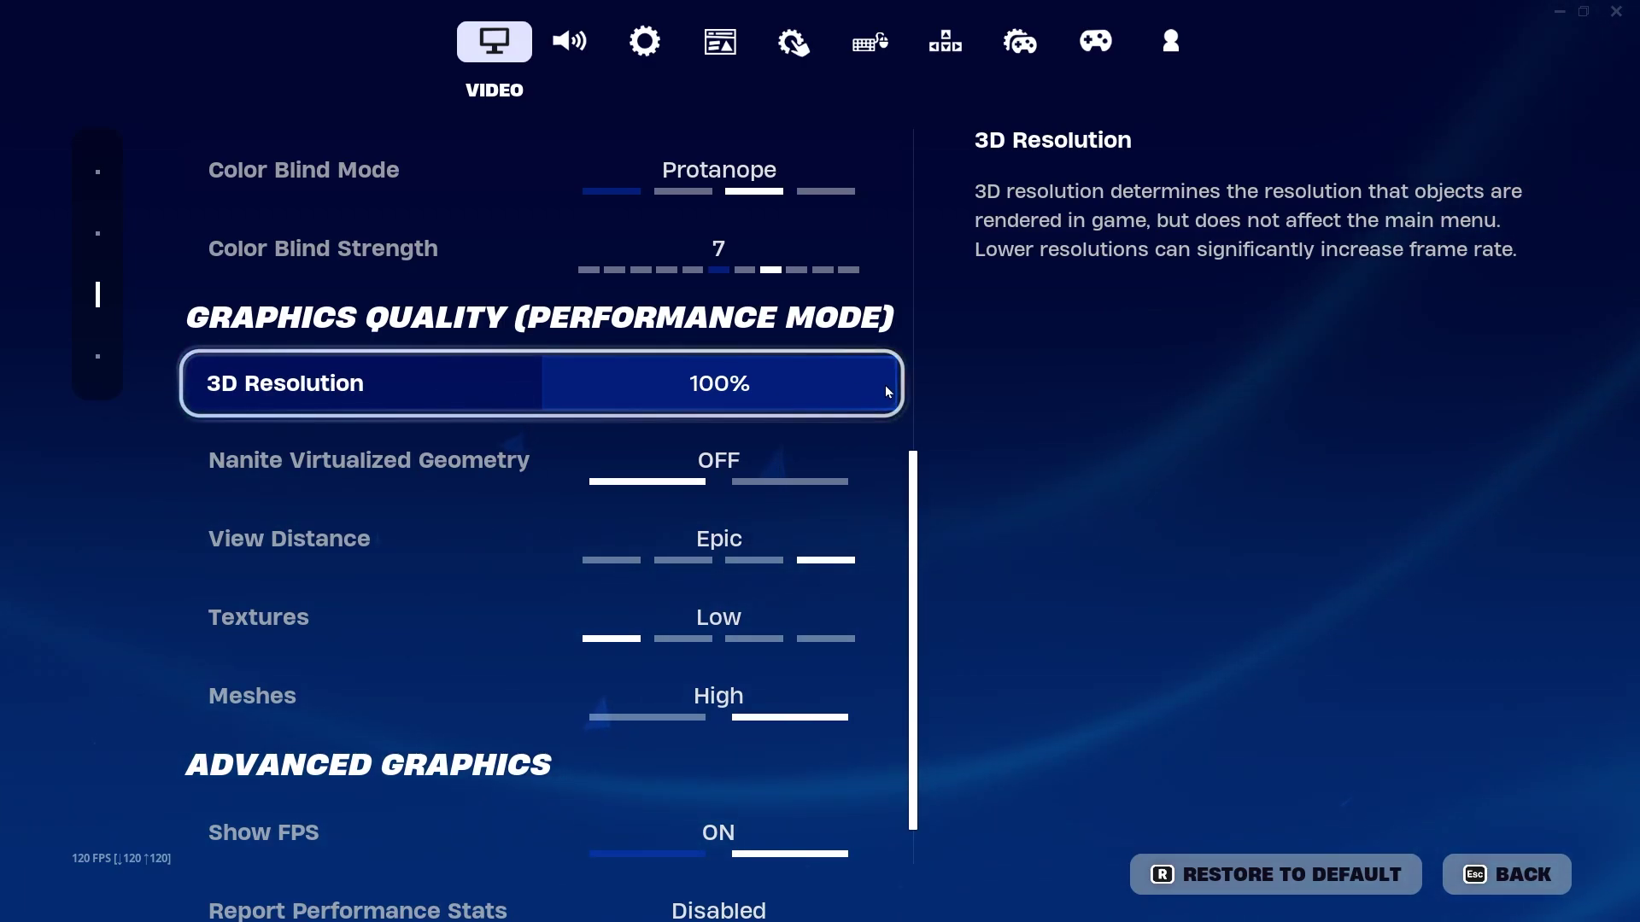
scroll(864, 392, down, 1)
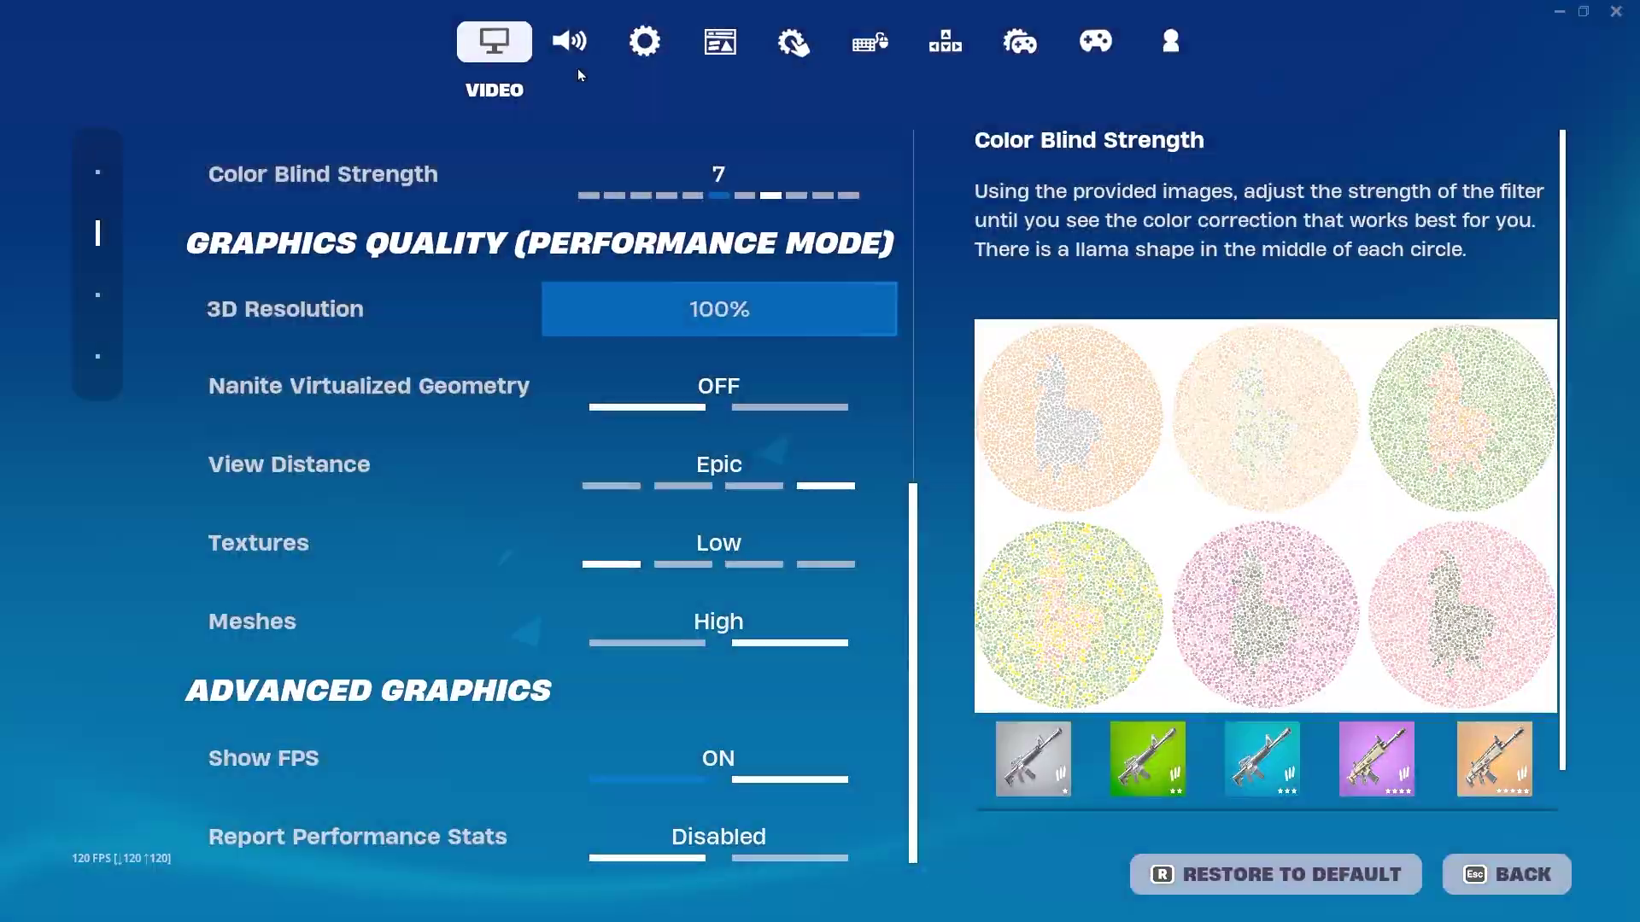
- Turn off Idle Energy Saving (Frontend) and Inactive Window Energy Saving in the game settings and apply the changes
click(649, 53)
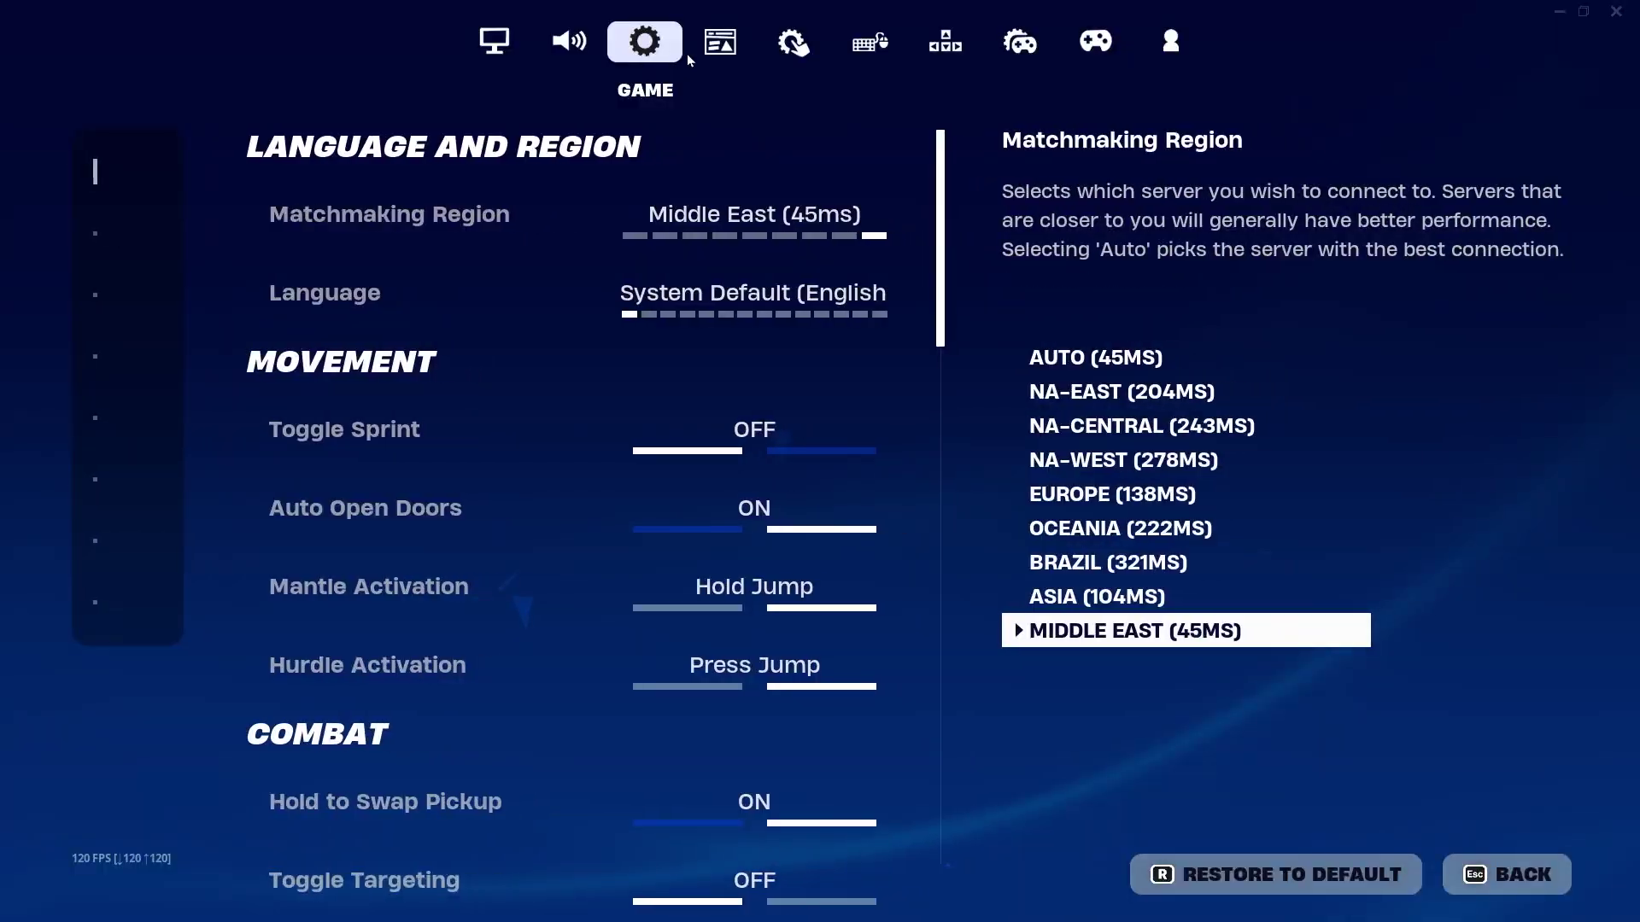
scroll(463, 401, down, 10)
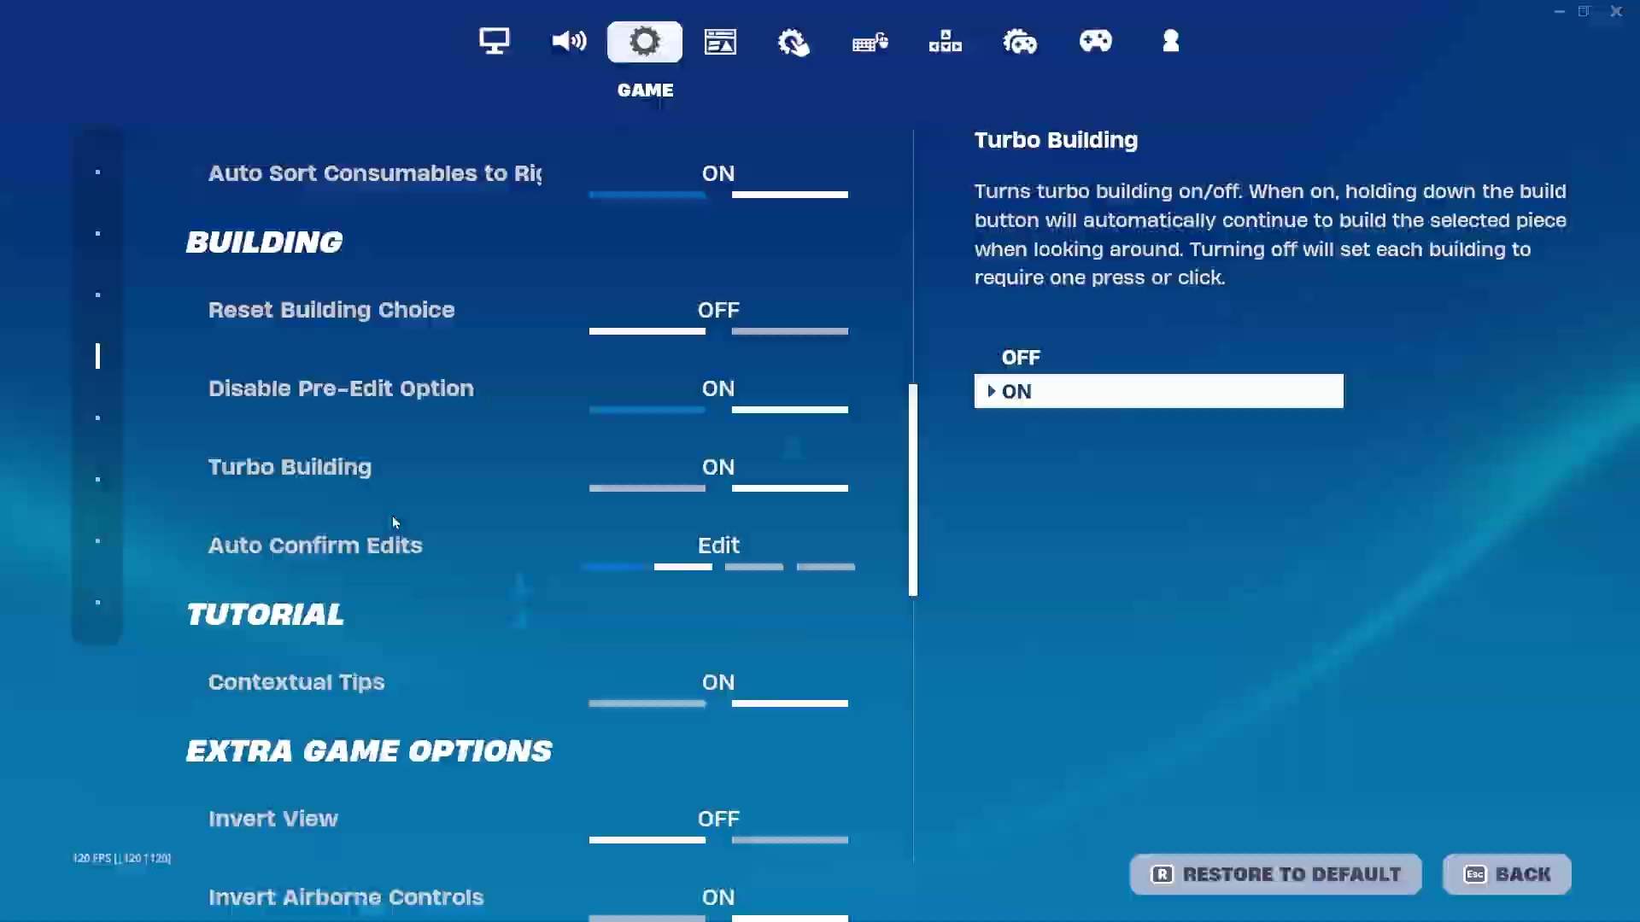
scroll(392, 516, down, 10)
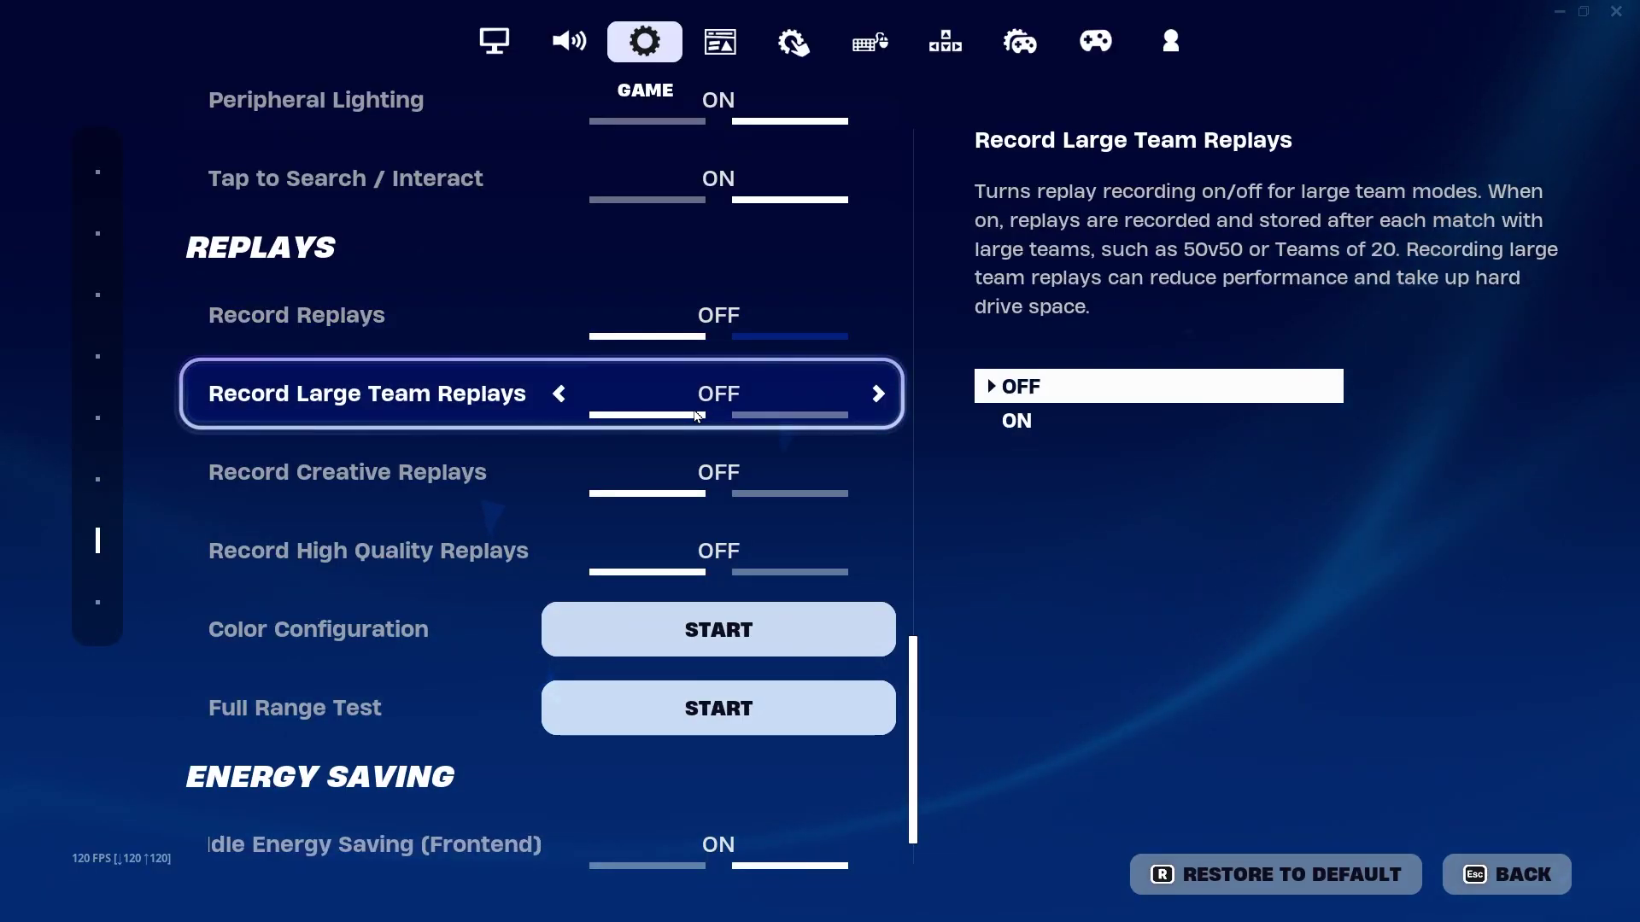
scroll(512, 529, down, 2)
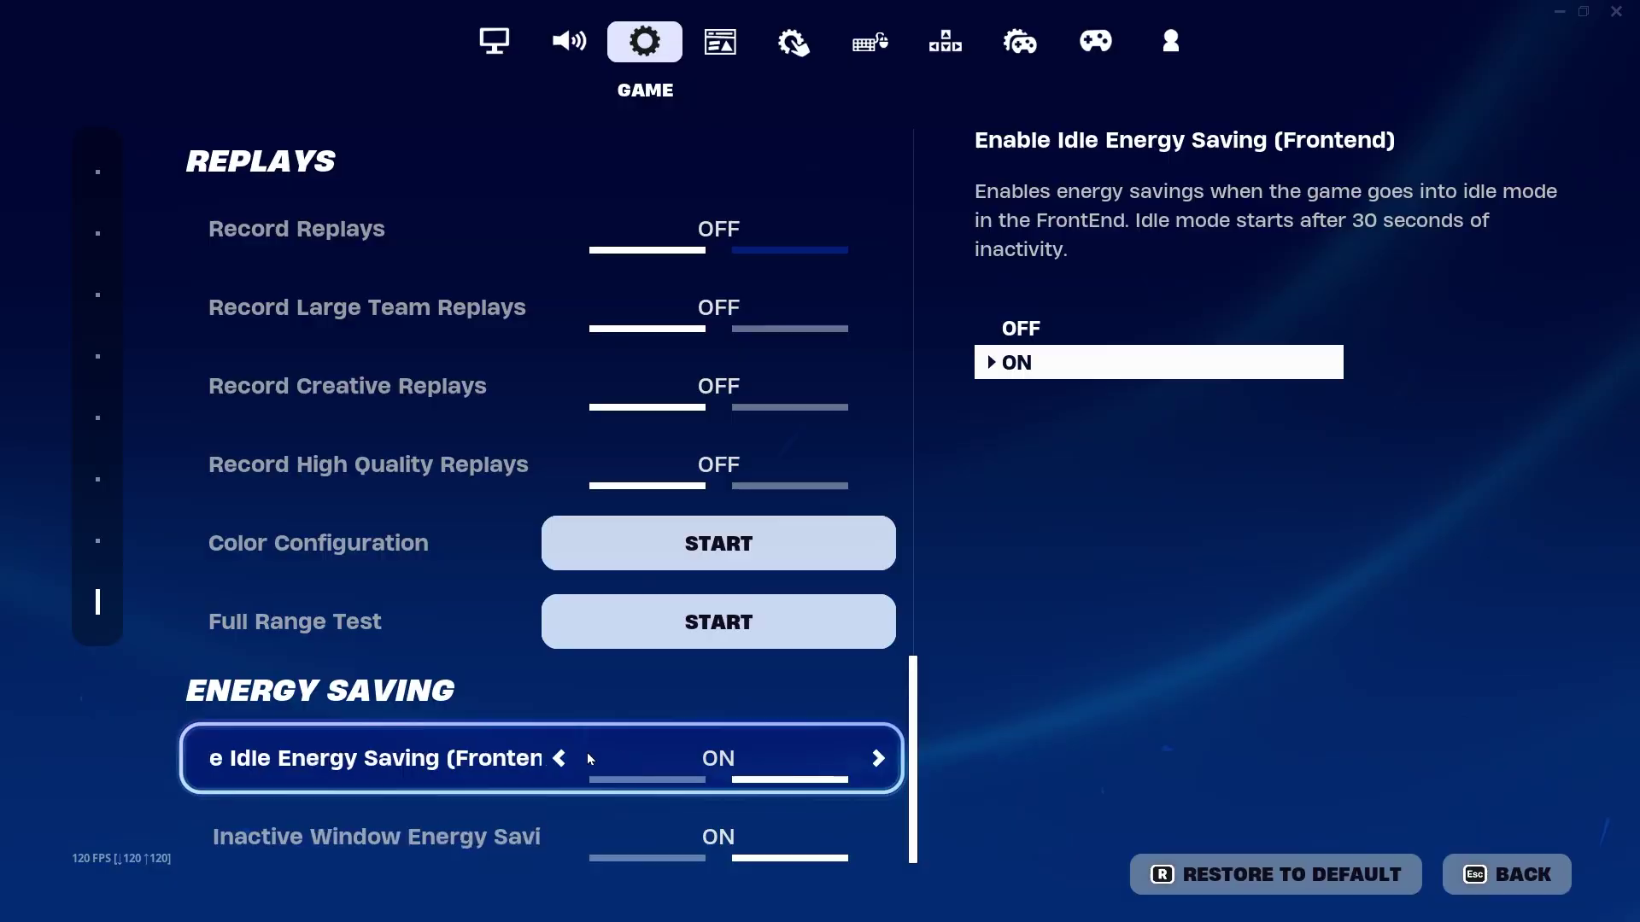
click(559, 758)
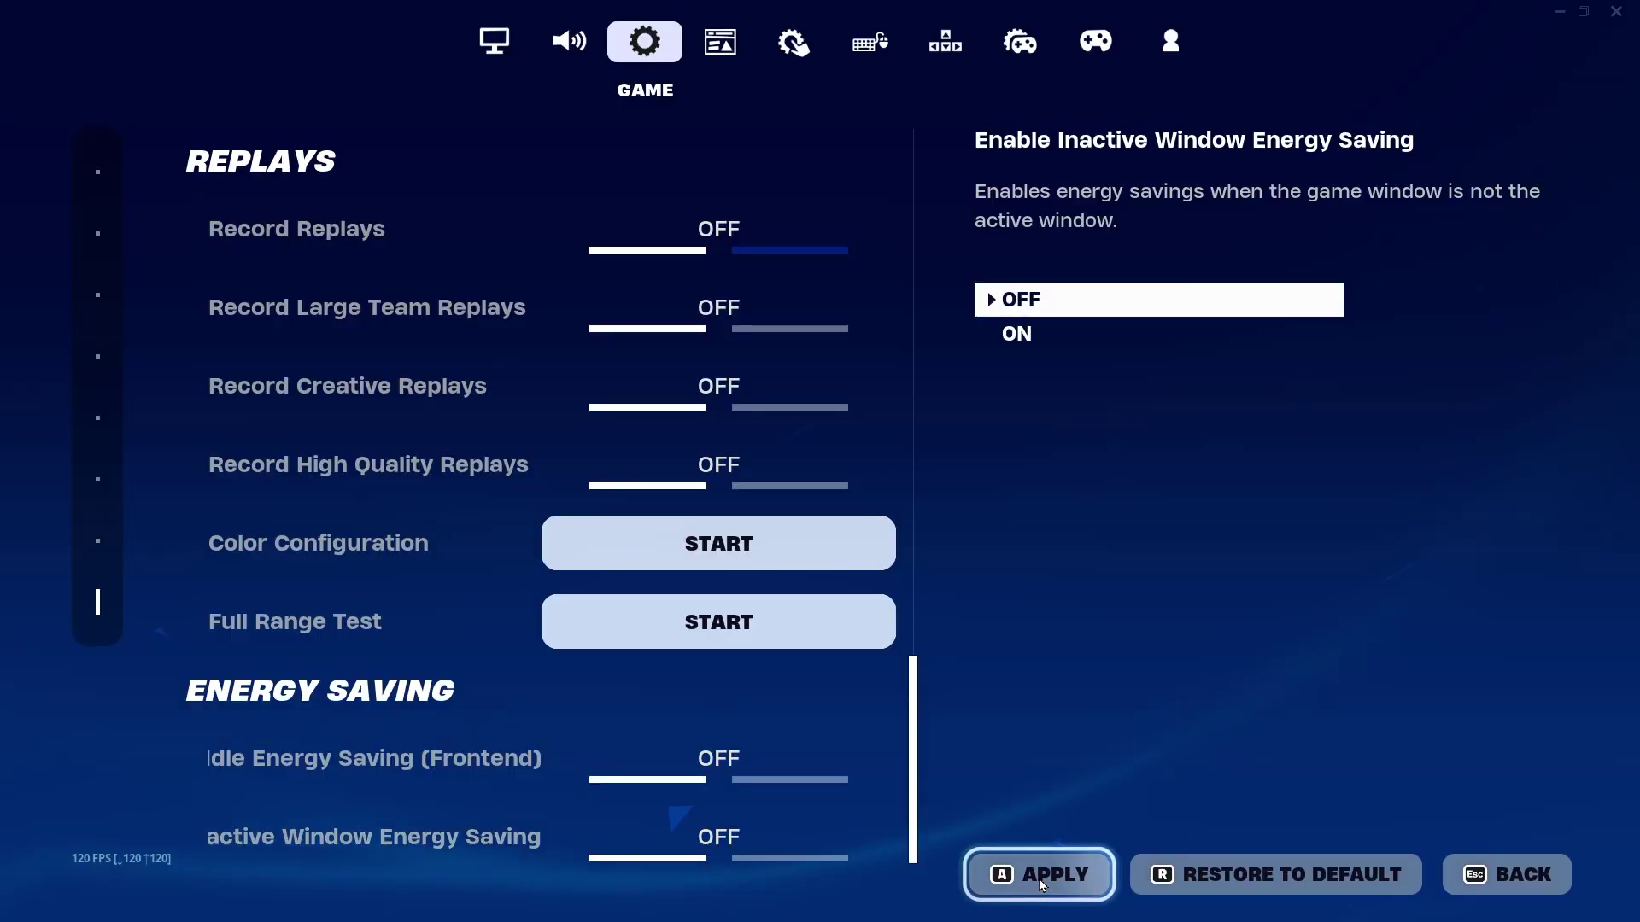
click(1042, 880)
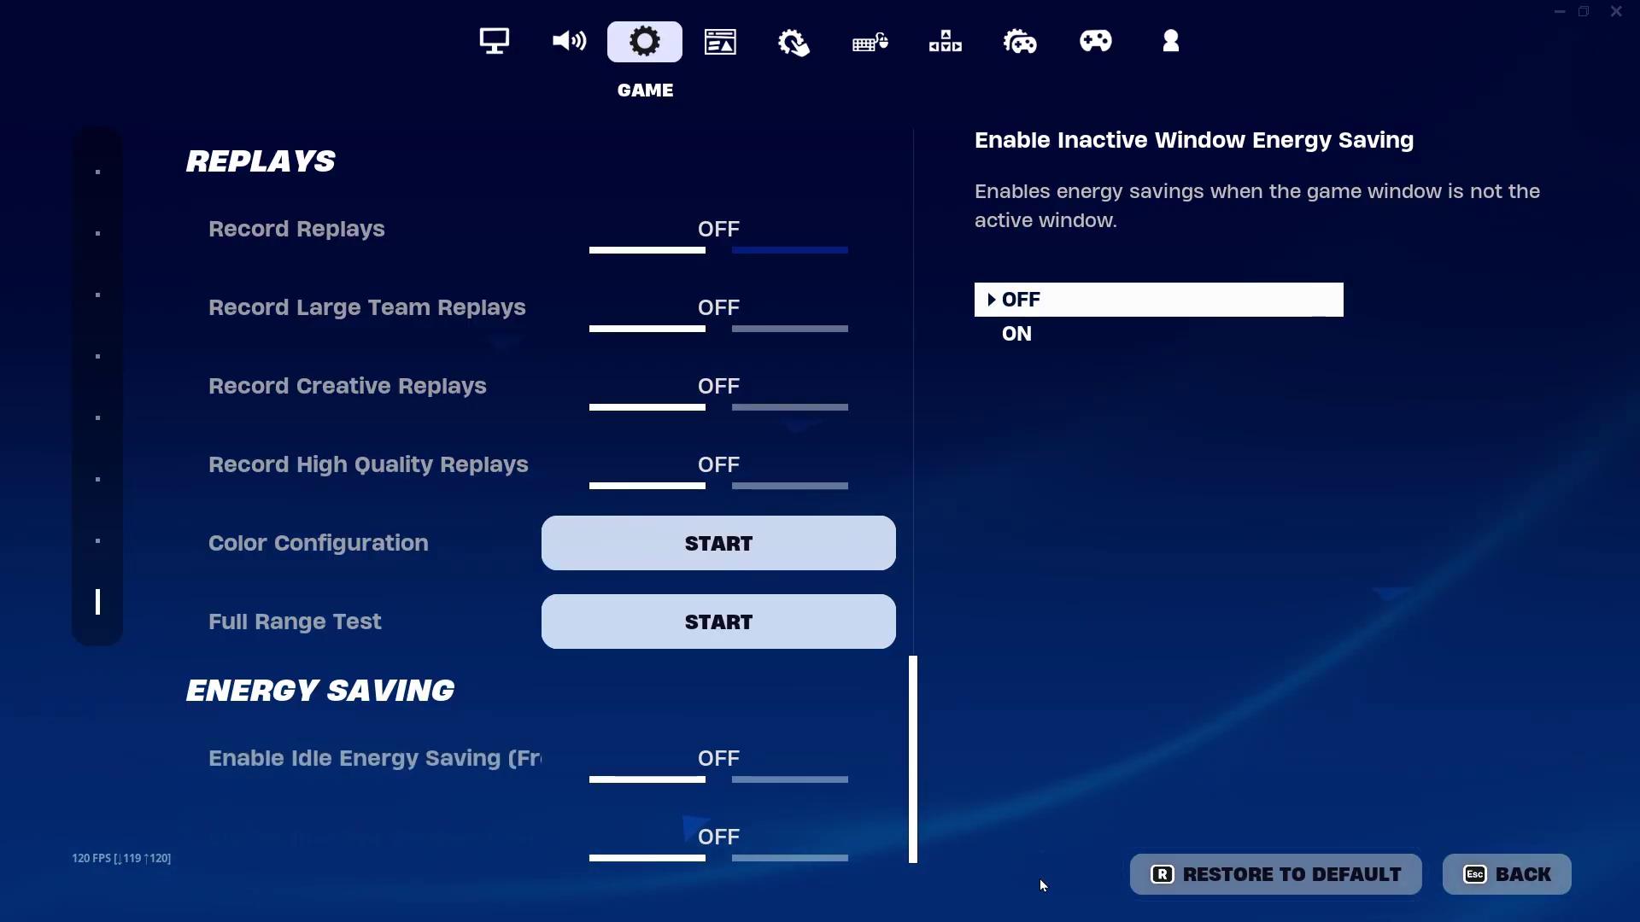